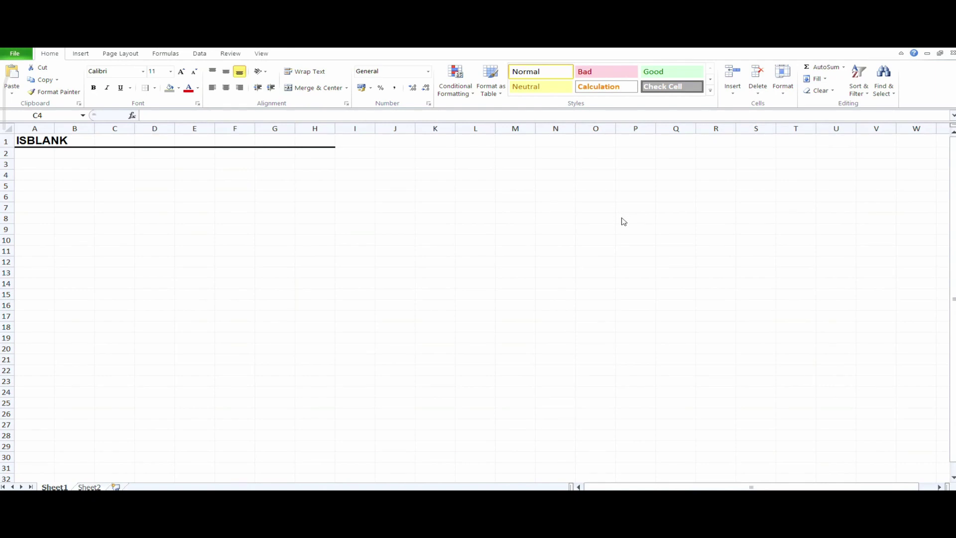
- Enter the header 'Data' in D3 and 'Is the cell blank' in E3, fixing a typo
click(146, 165)
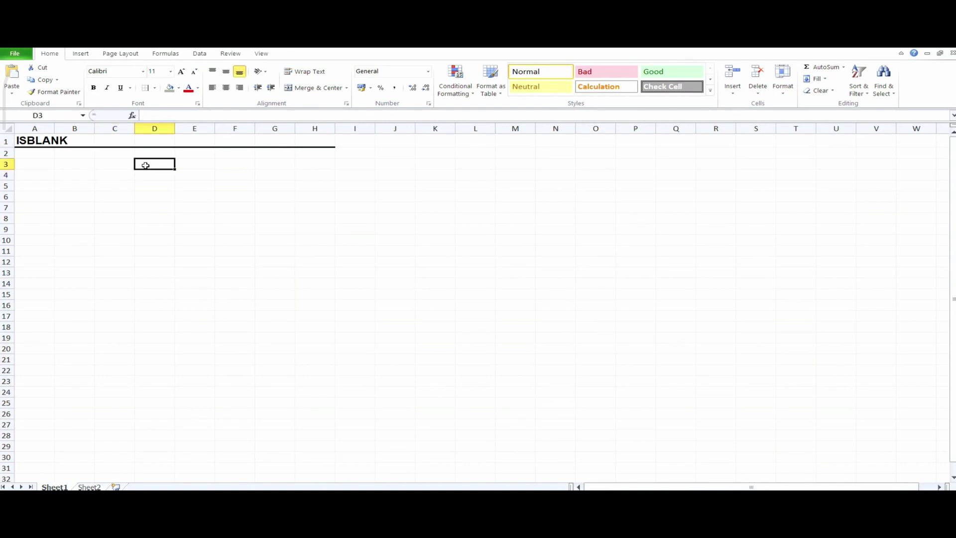
text(Data)
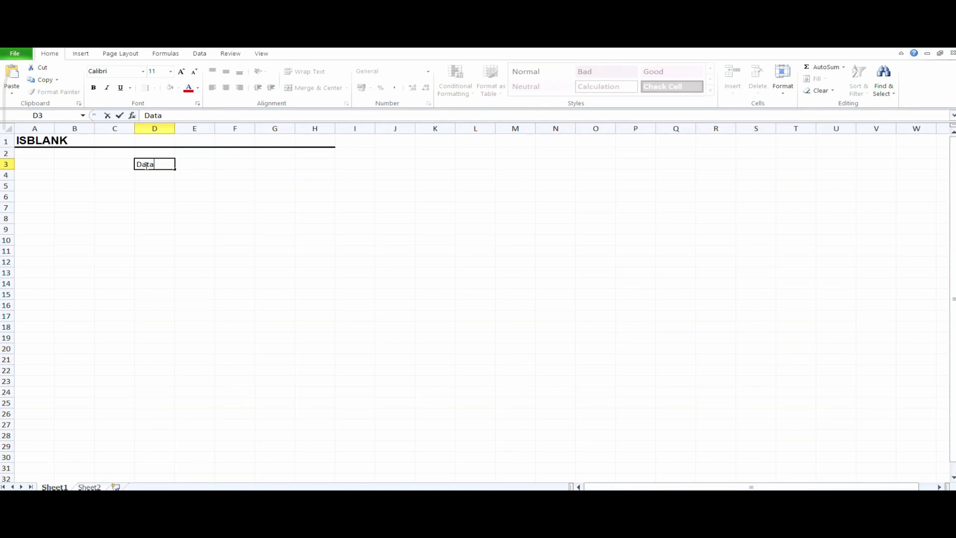
key(Tab)
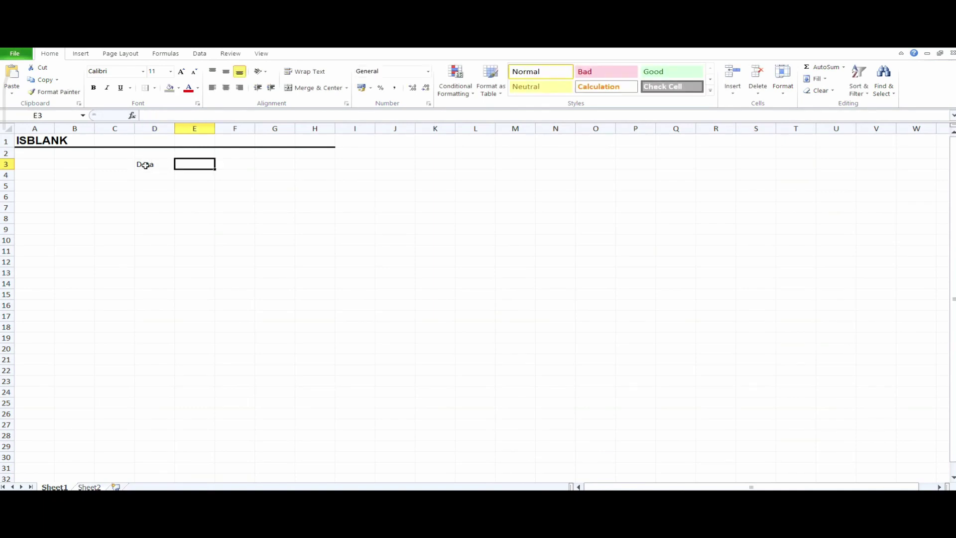
text(I)
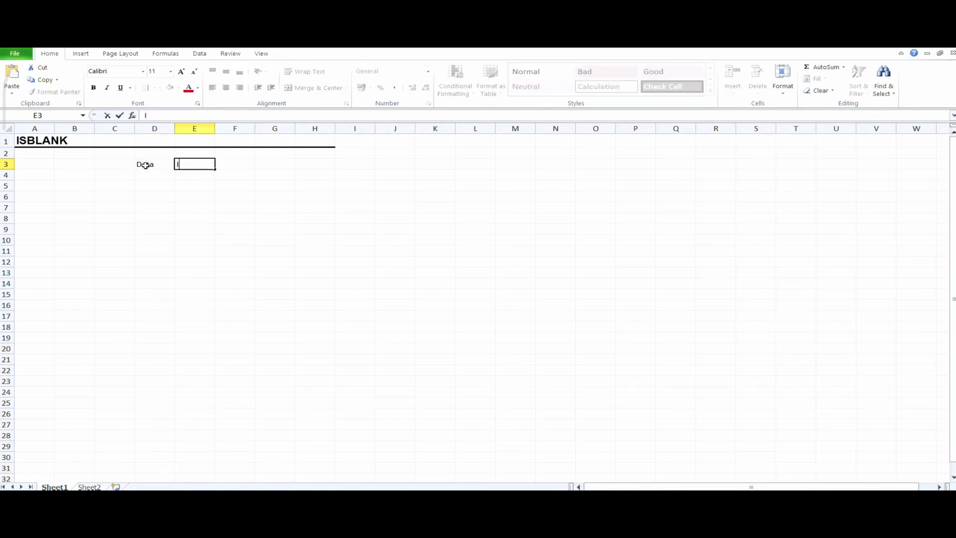
text(s the cell blank)
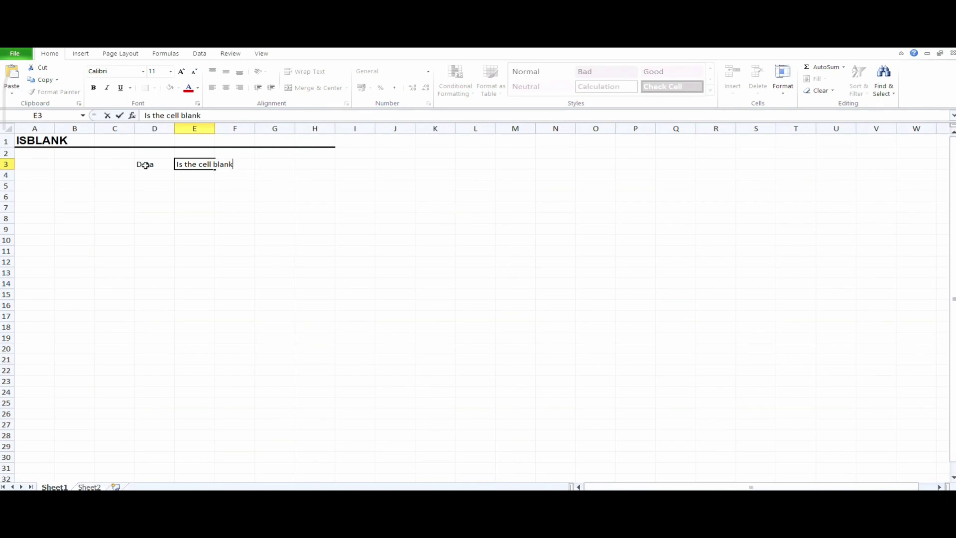
click(152, 173)
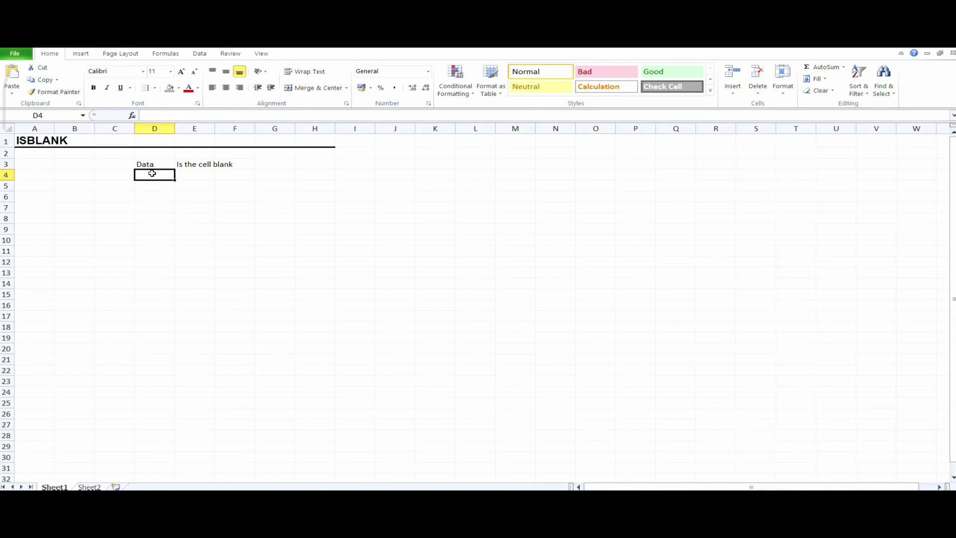
- Enter 1 in D4 and Hello in D5, leaving D6 blank
text(1)
click(157, 189)
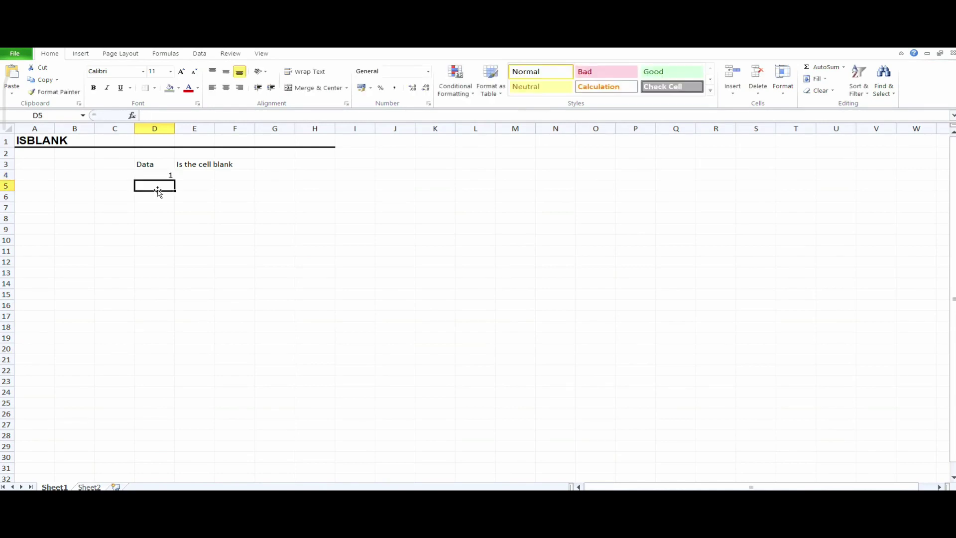
text(H)
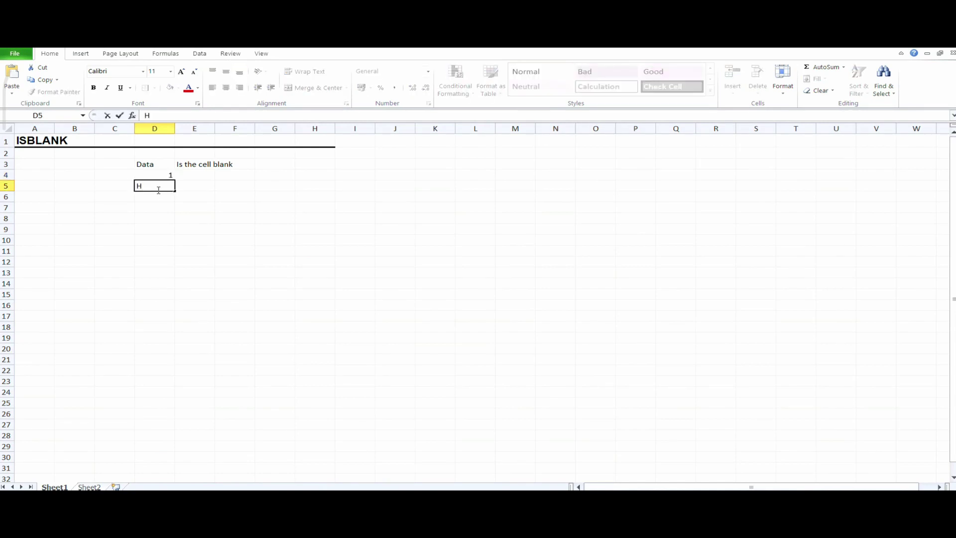
text(ello)
key(Return)
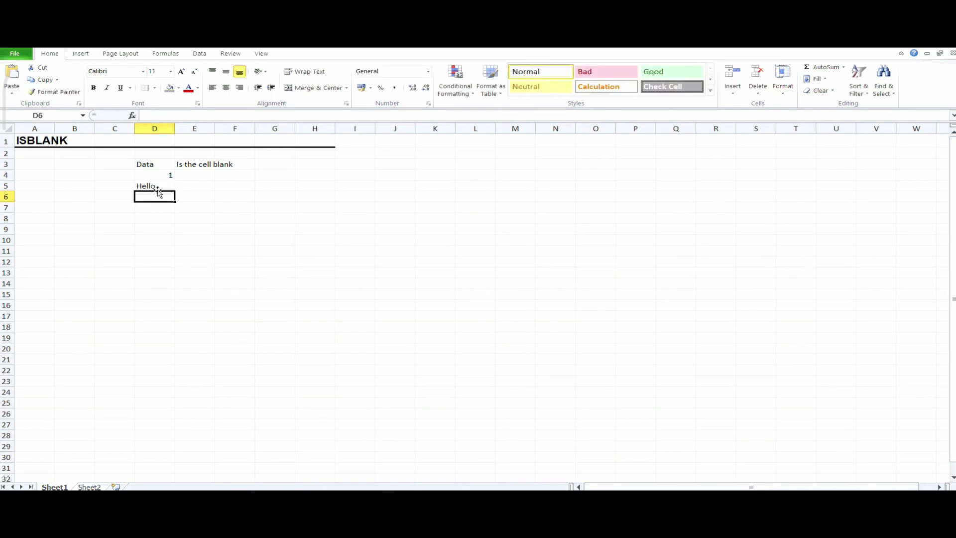
key(Return)
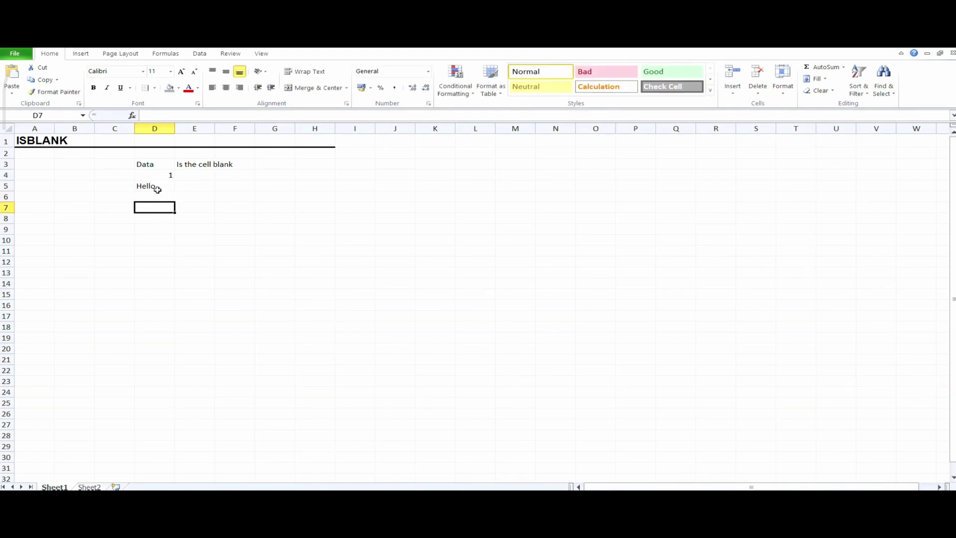
- Enter Hi in D7, leave D8 blank, then -46 in D9 and 55 in D10
text(Hi)
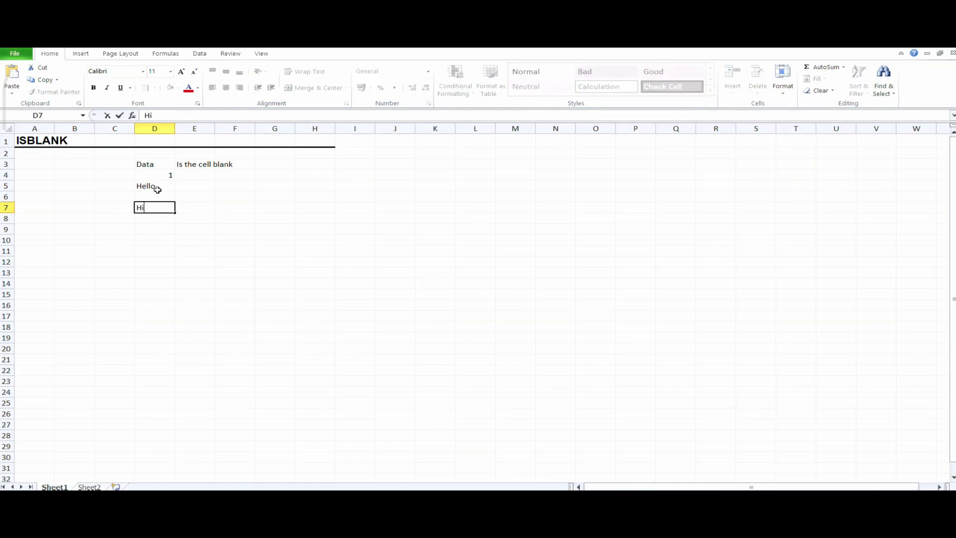
key(Return)
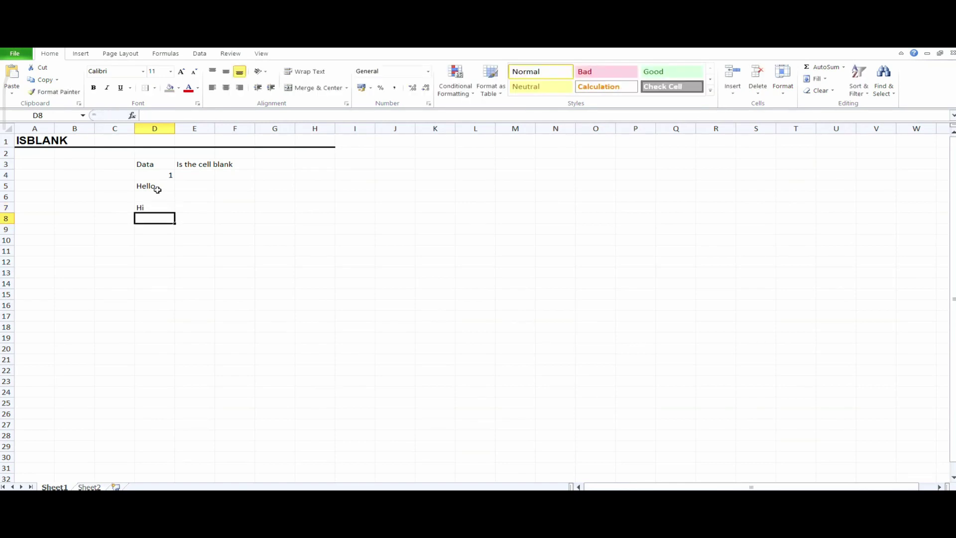
key(Return)
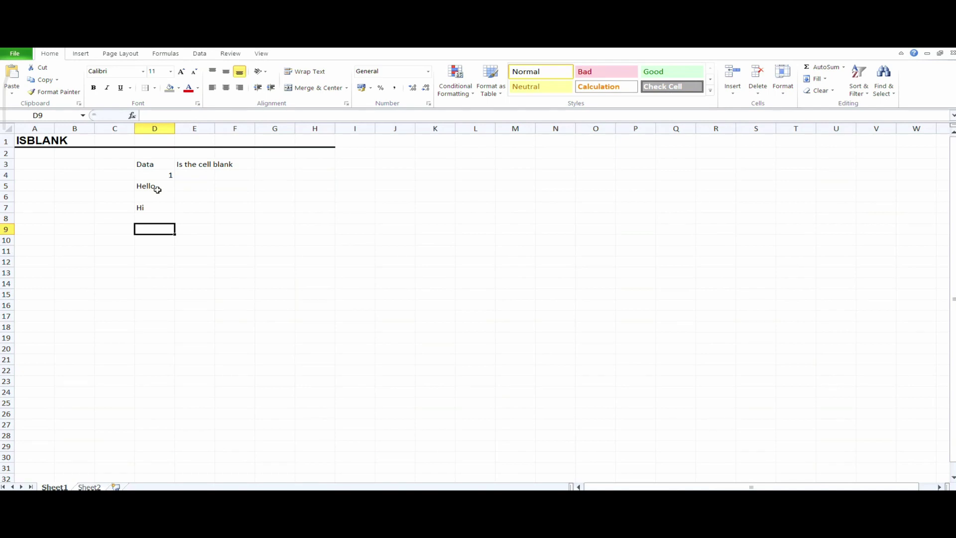
text(_)
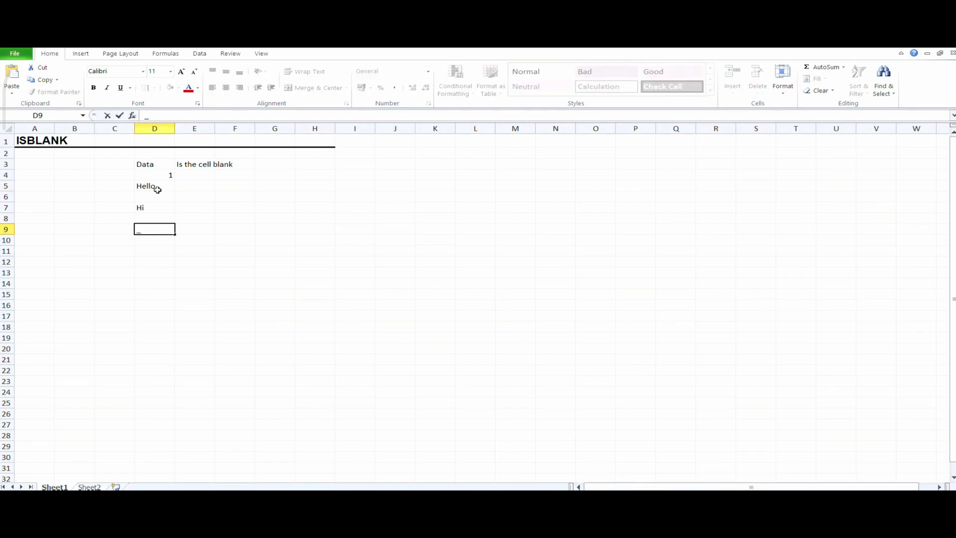
text(46)
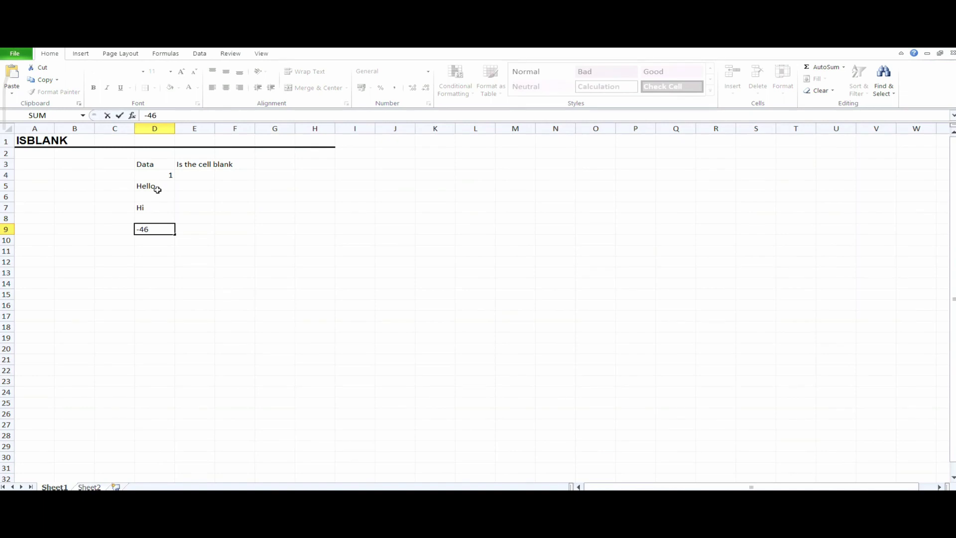
key(Return)
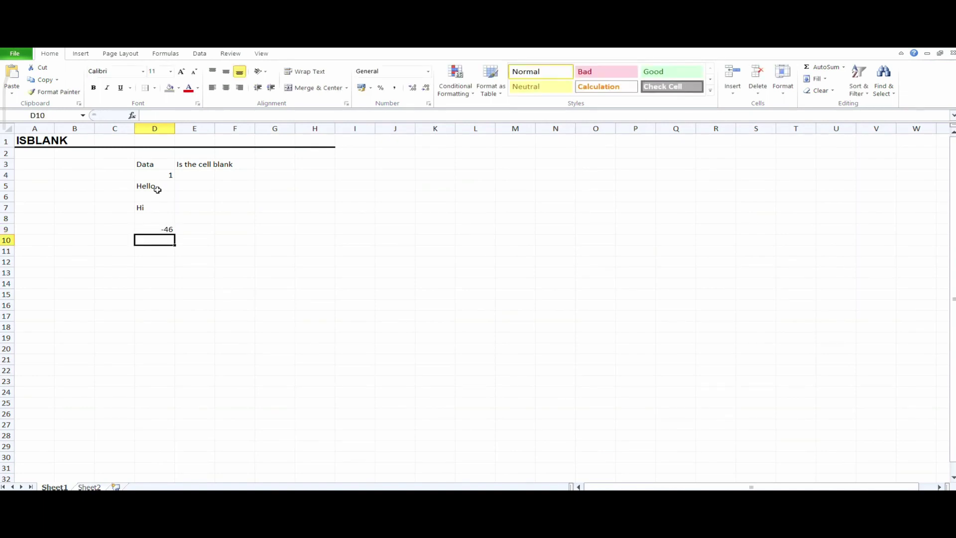
text(55)
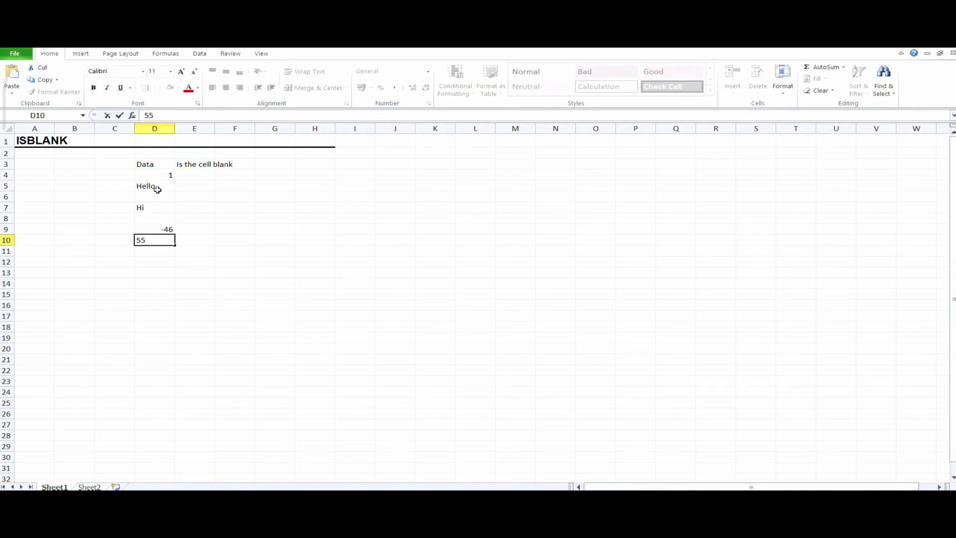
click(195, 176)
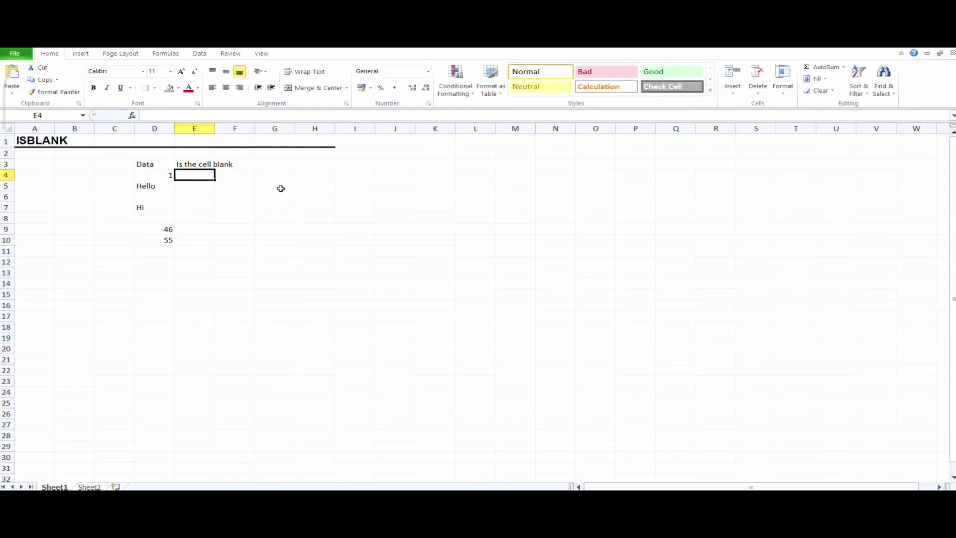
- Enter =ISBLANK(D4) in E4 and check it returns FALSE for the value 1
text(=)
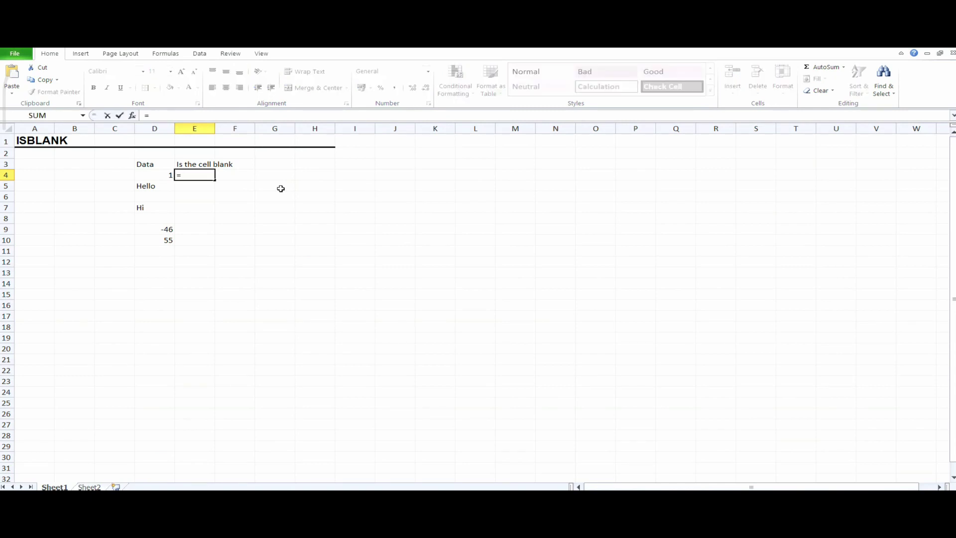
text(IS)
key(Tab)
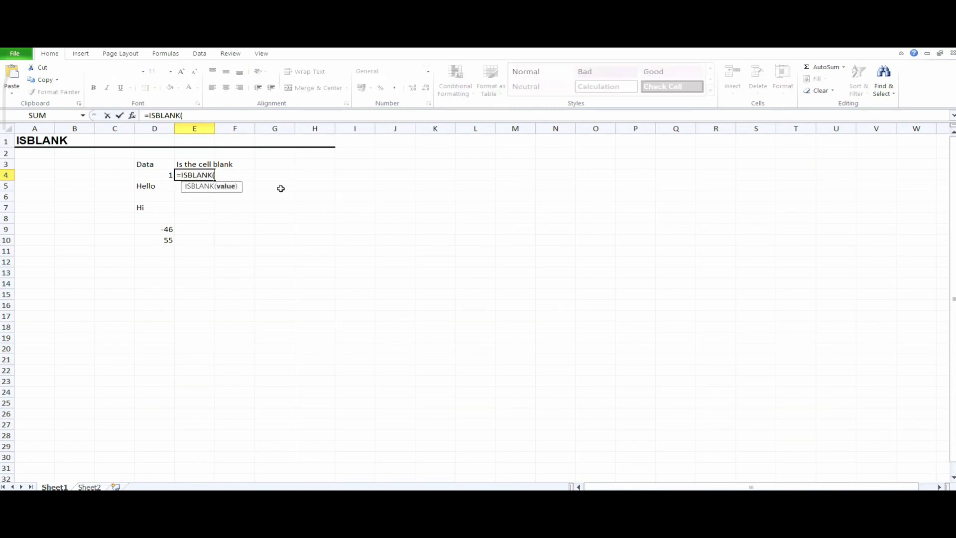
click(150, 174)
text())
key(Return)
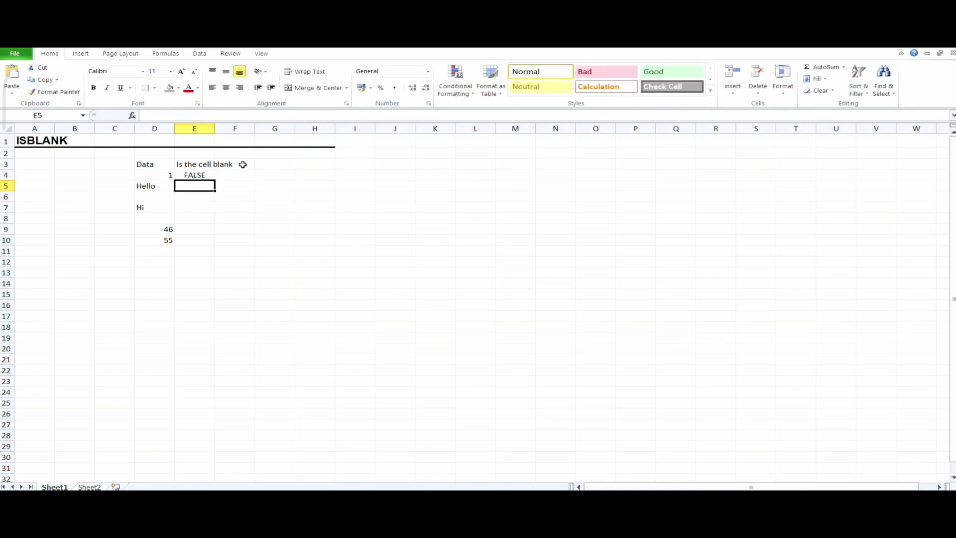
click(200, 175)
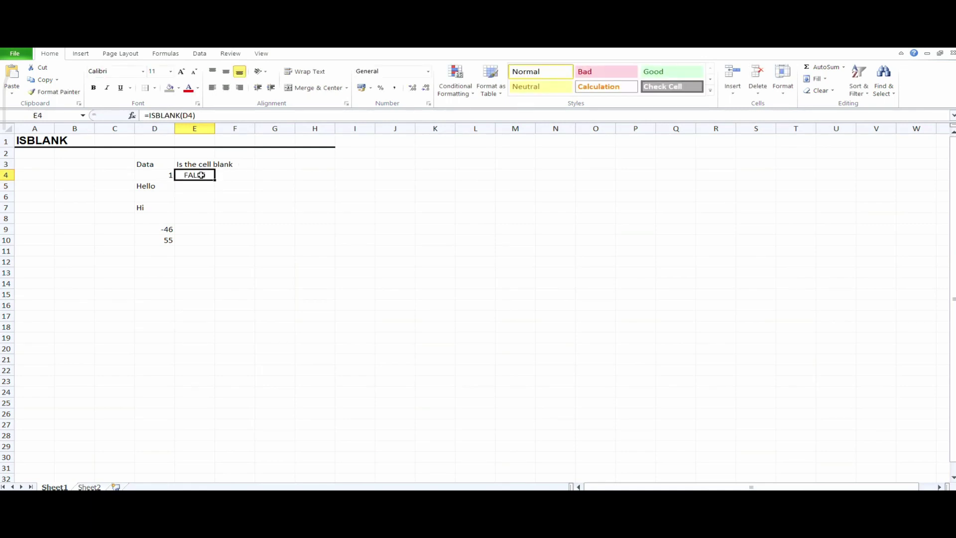
click(159, 174)
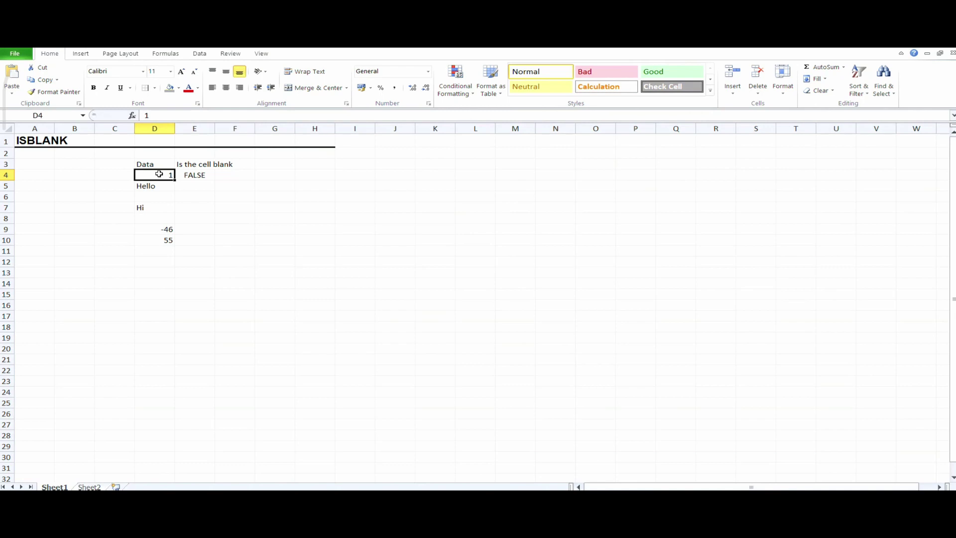
- Enter =ISBLANK(D5) in E5, returning FALSE for Hello
click(198, 187)
text(=)
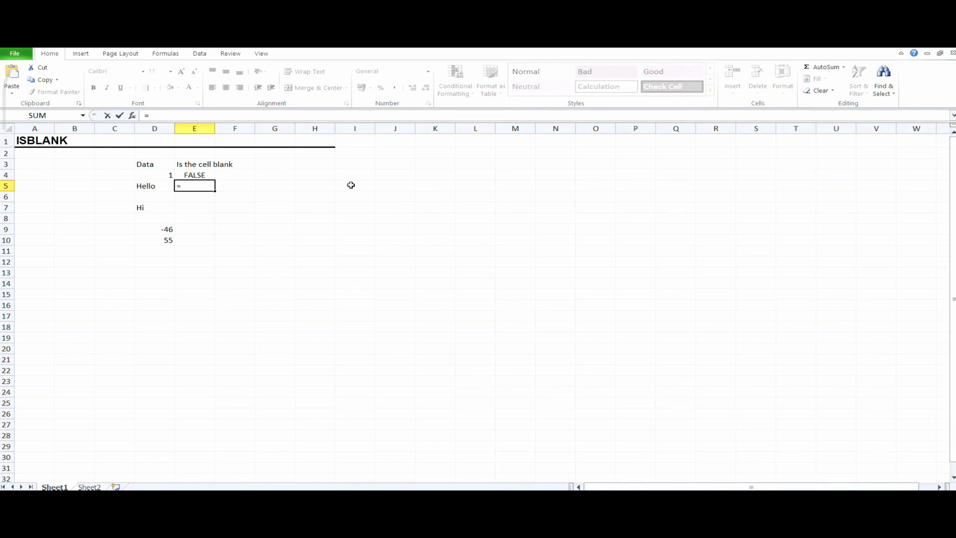
text(IS)
key(Tab)
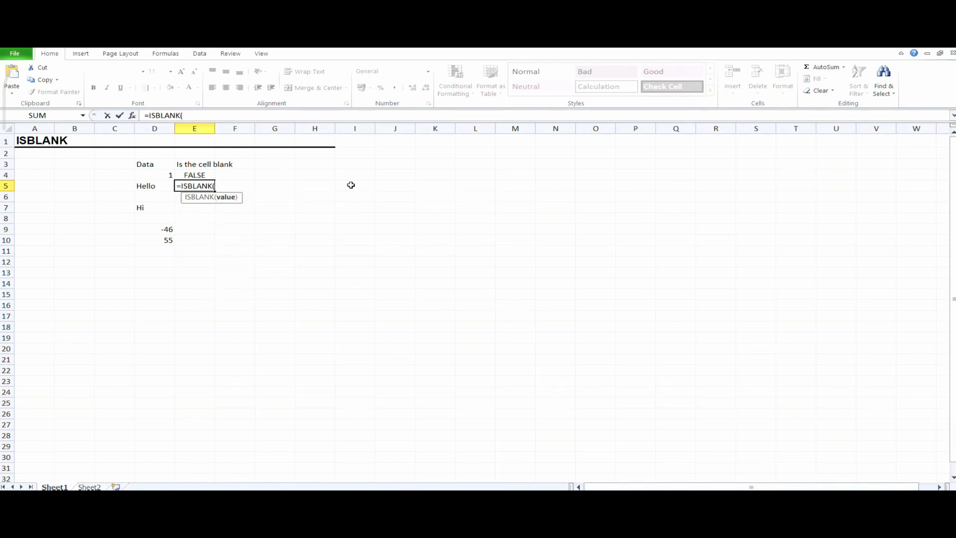
click(148, 188)
text())
key(Return)
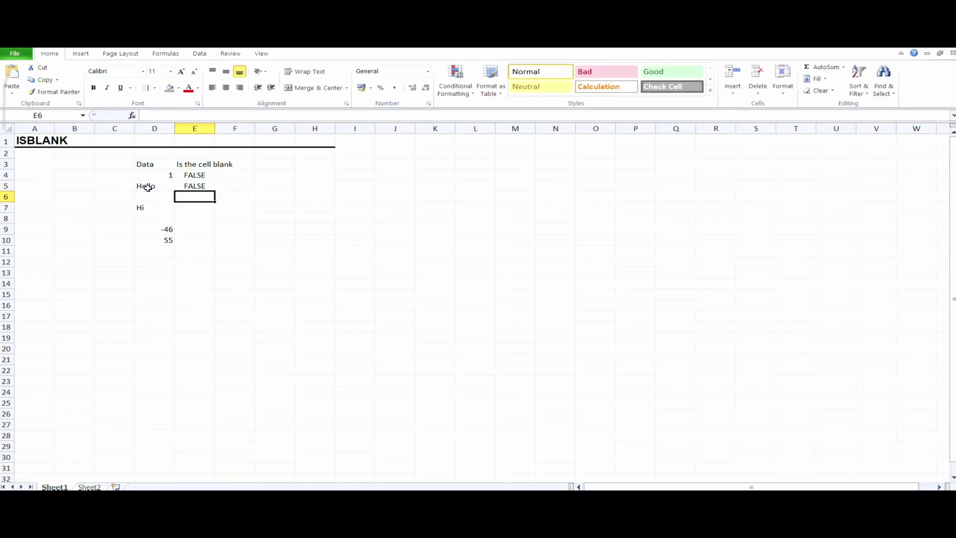
click(192, 185)
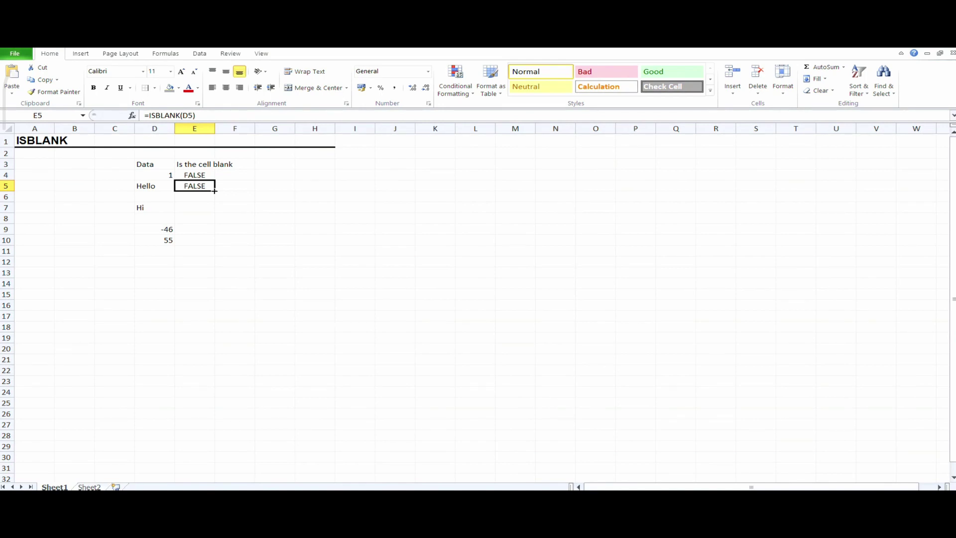
- Fill the ISBLANK formula down to E10 and verify TRUE for blank D6 and D8
drag(215, 191, 223, 241)
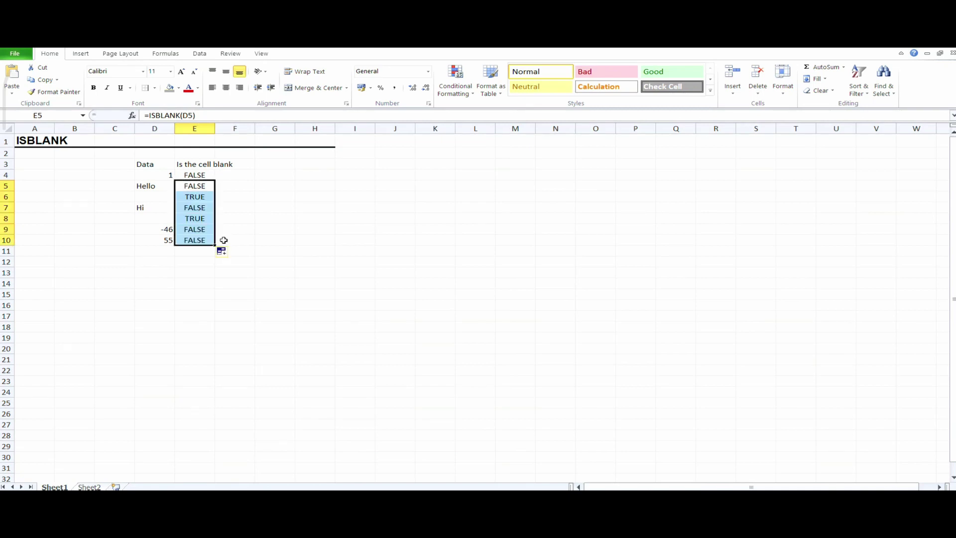
click(192, 197)
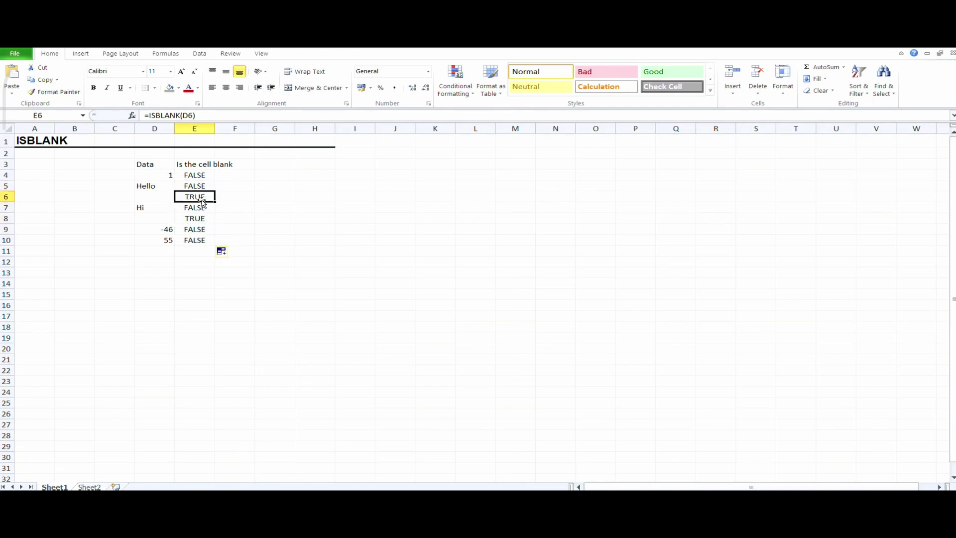
click(149, 195)
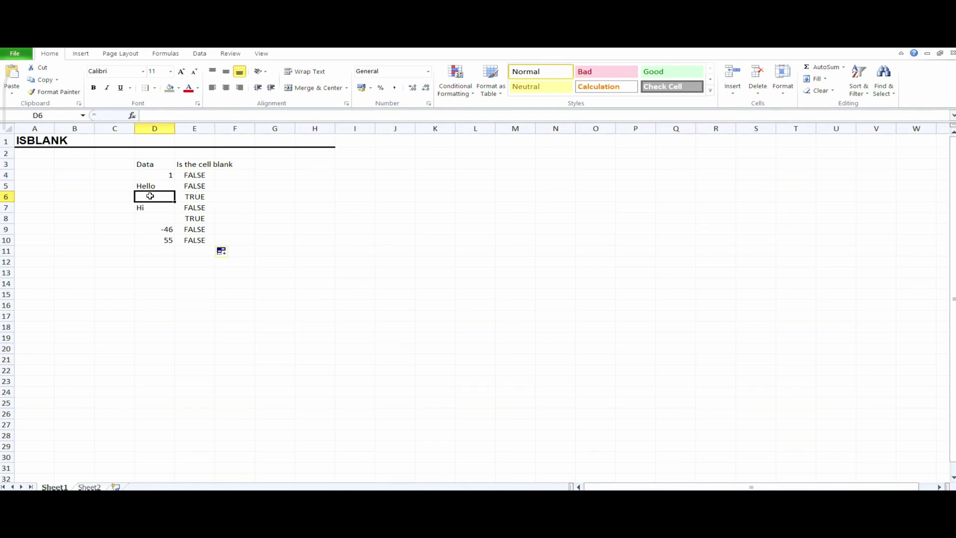
click(193, 208)
click(148, 209)
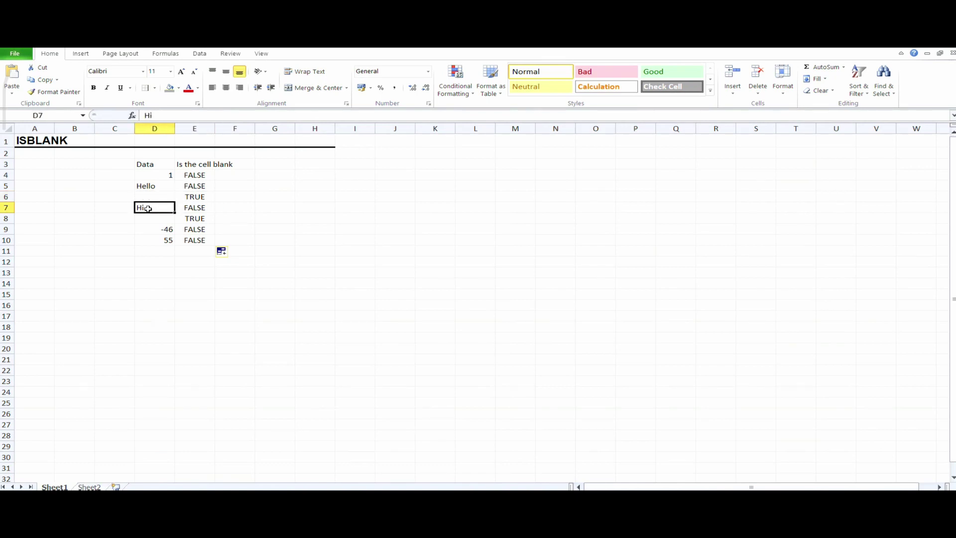
click(198, 220)
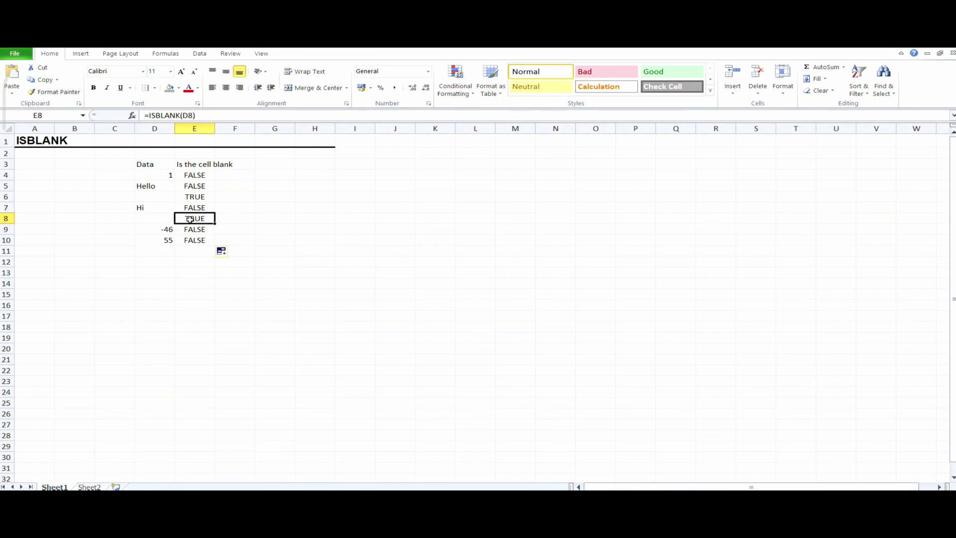
click(155, 219)
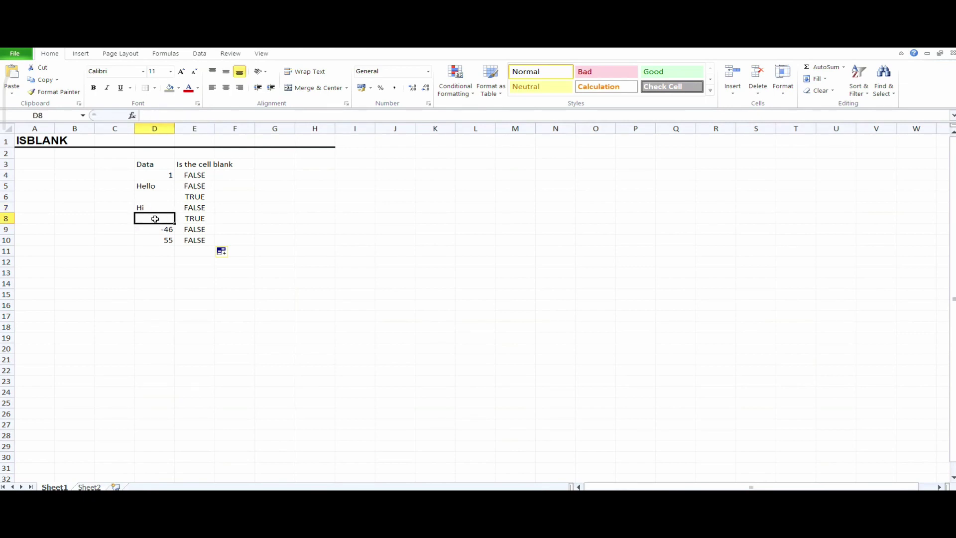
- Give the D3:E10 table a grey fill and autofit column E to its heading
click(189, 220)
click(144, 165)
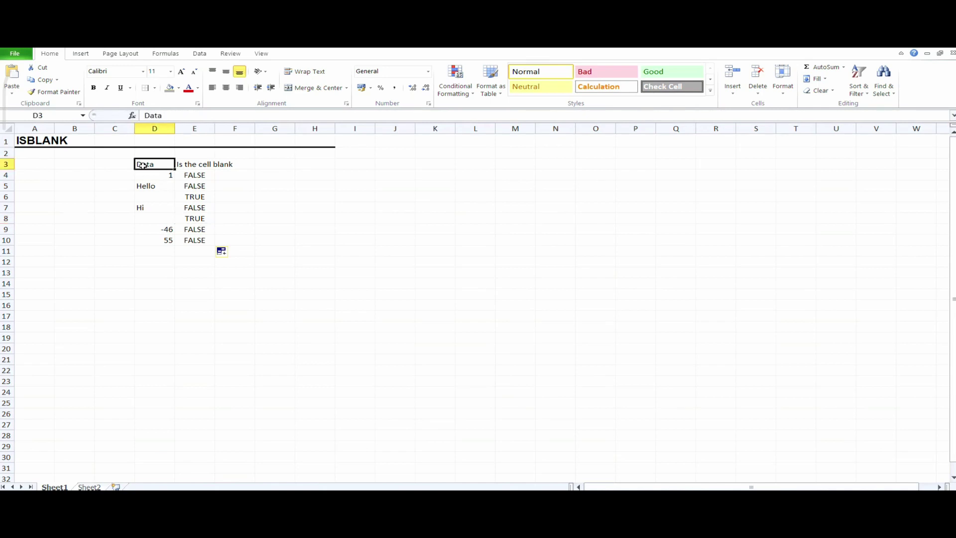
shift+click(197, 240)
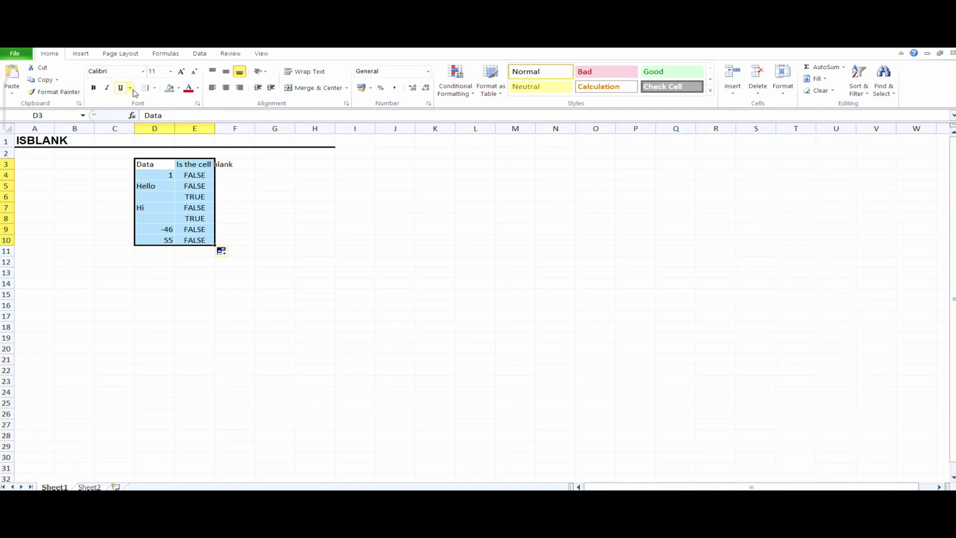
click(169, 89)
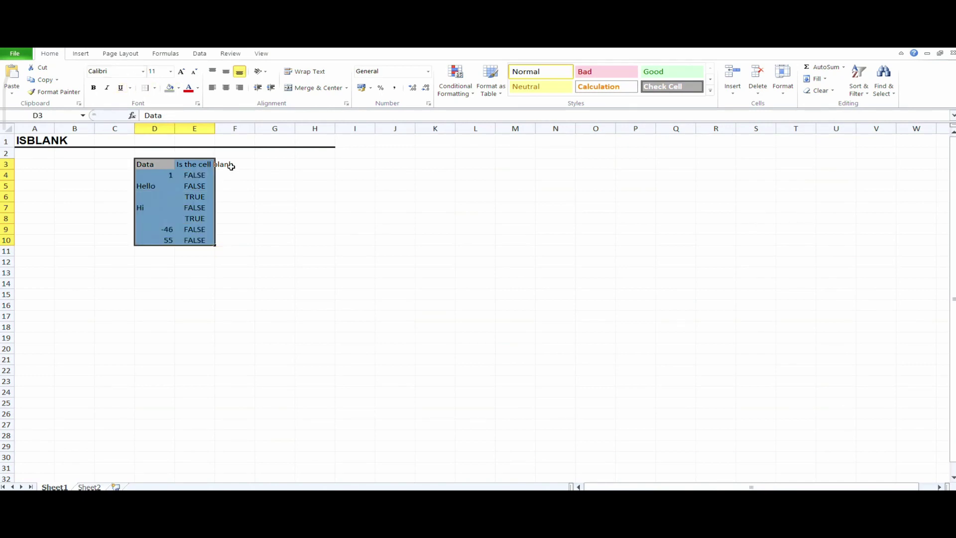
double_click(214, 129)
click(264, 198)
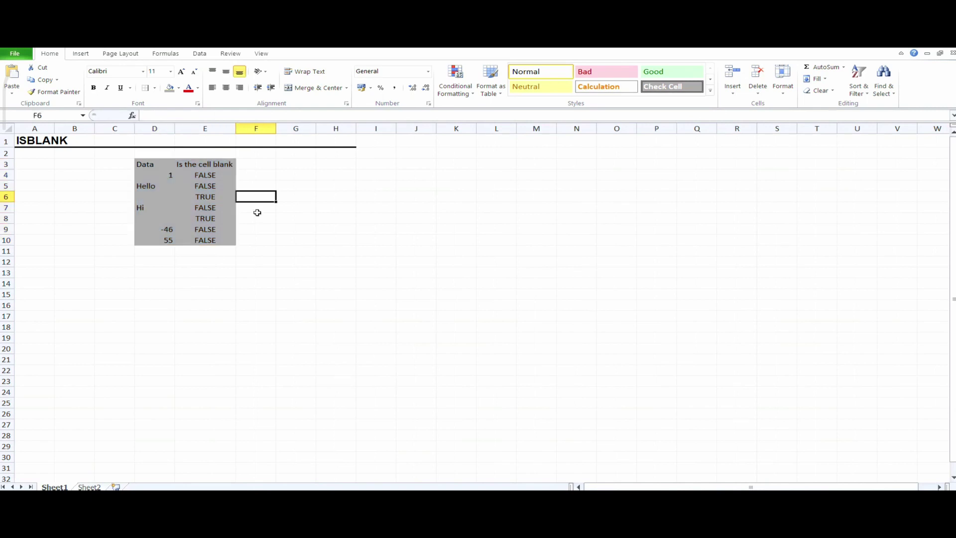
- Go to Sheet2 with the ISERROR title and select cell C4
click(92, 486)
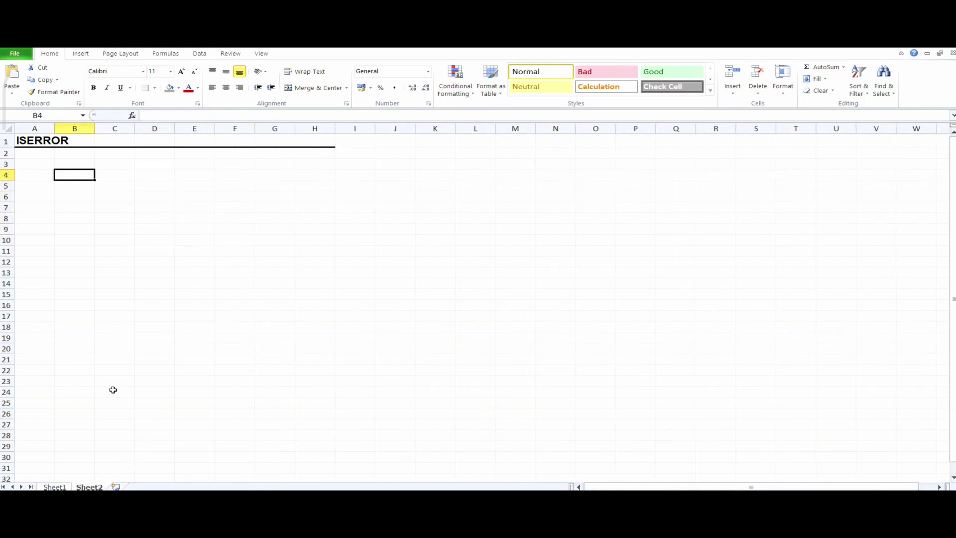
click(97, 195)
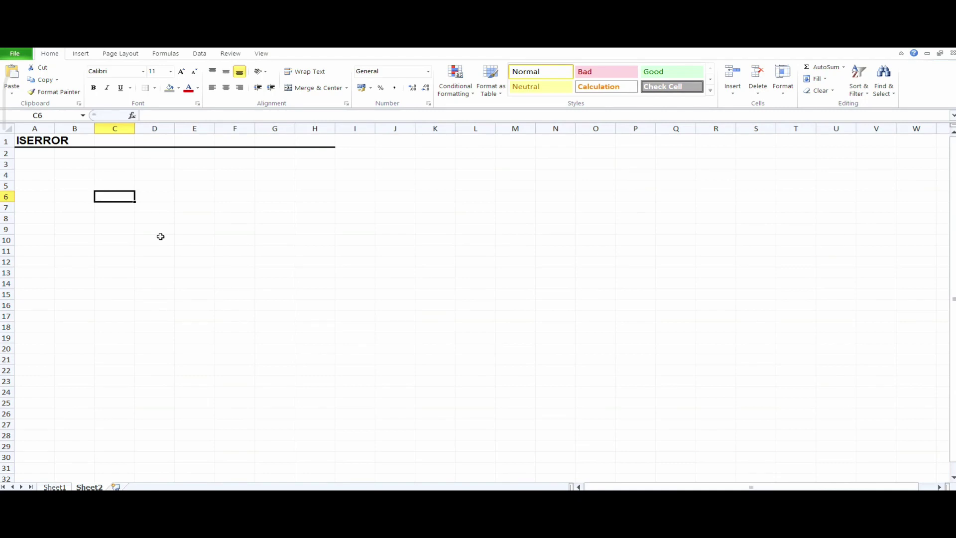
click(112, 177)
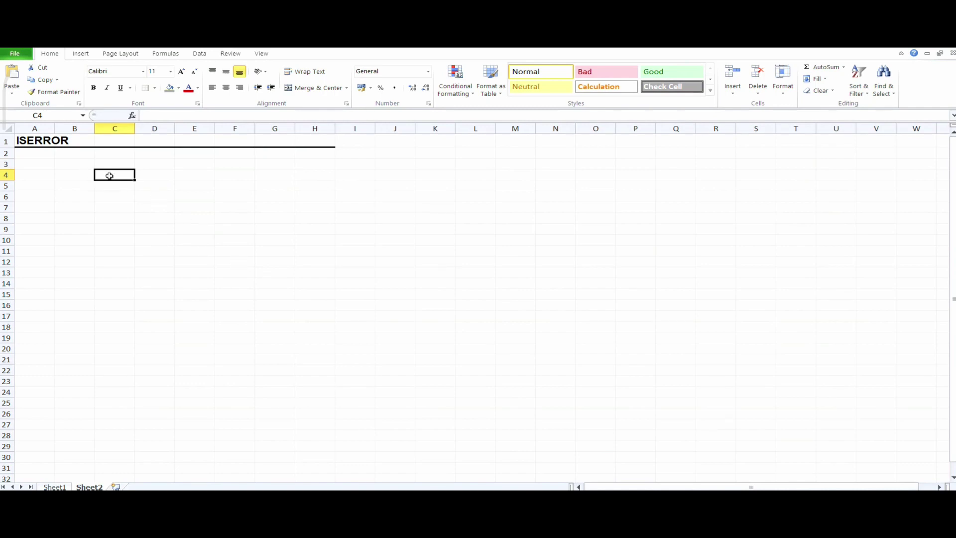
- Enter headings 'Cell to Test' in C4 and 'Result' in D4, resizing columns C and D
text(Cell)
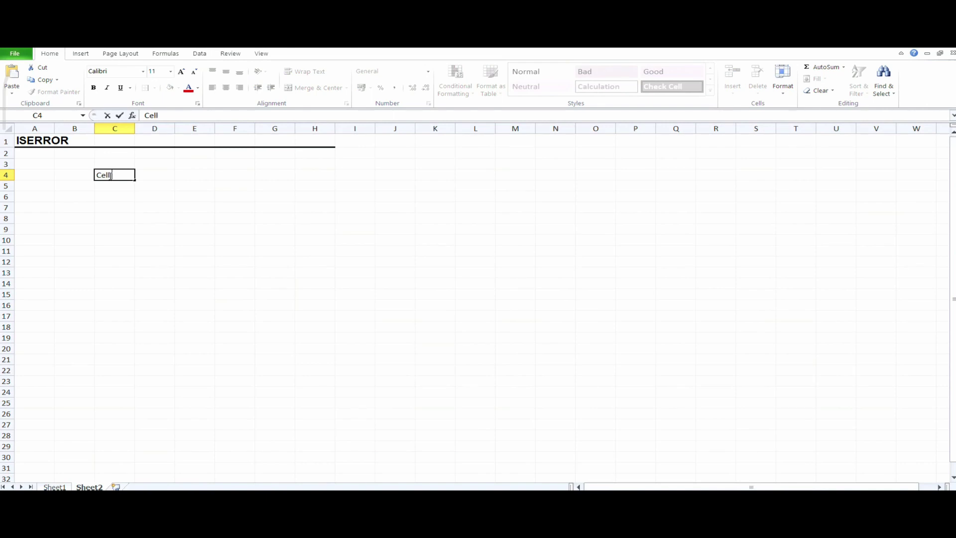
text( to Test)
key(Tab)
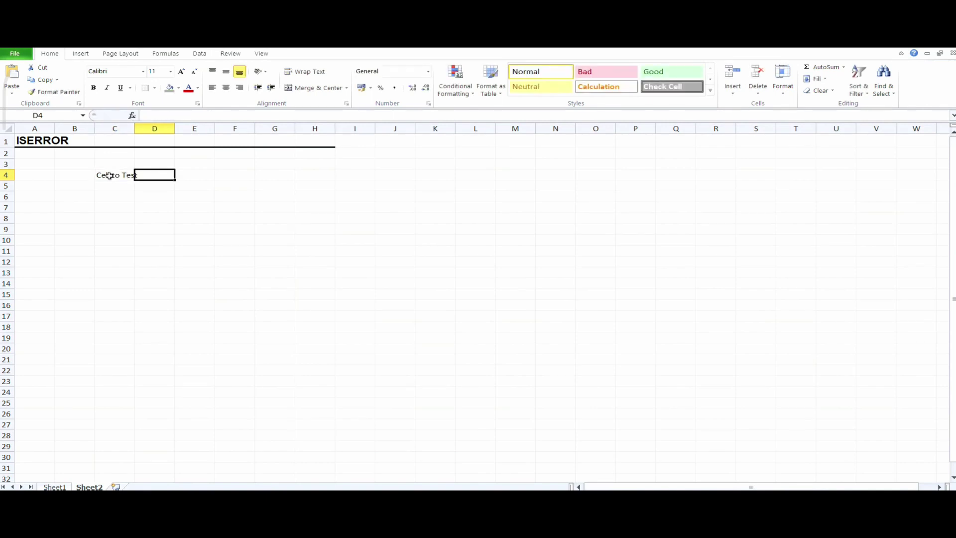
text(Result)
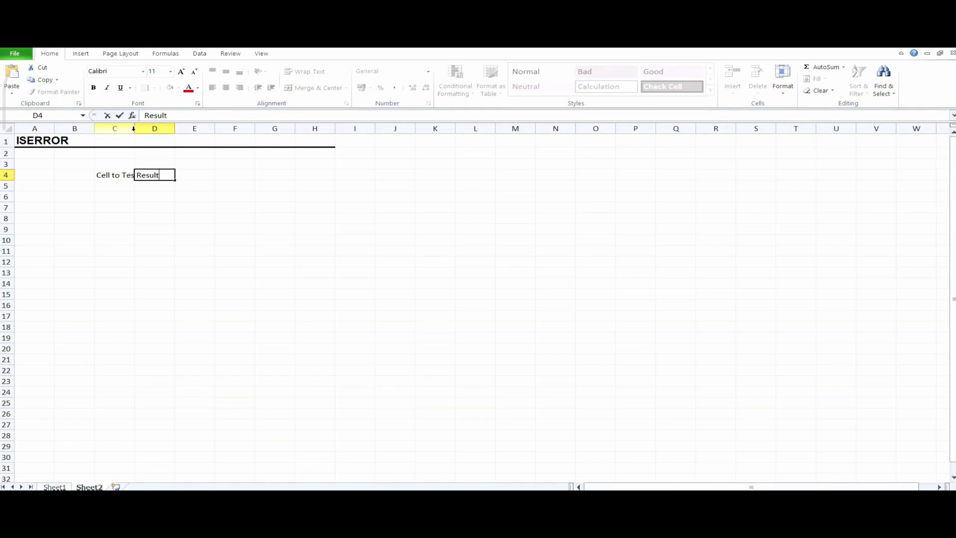
drag(133, 129, 140, 130)
click(124, 187)
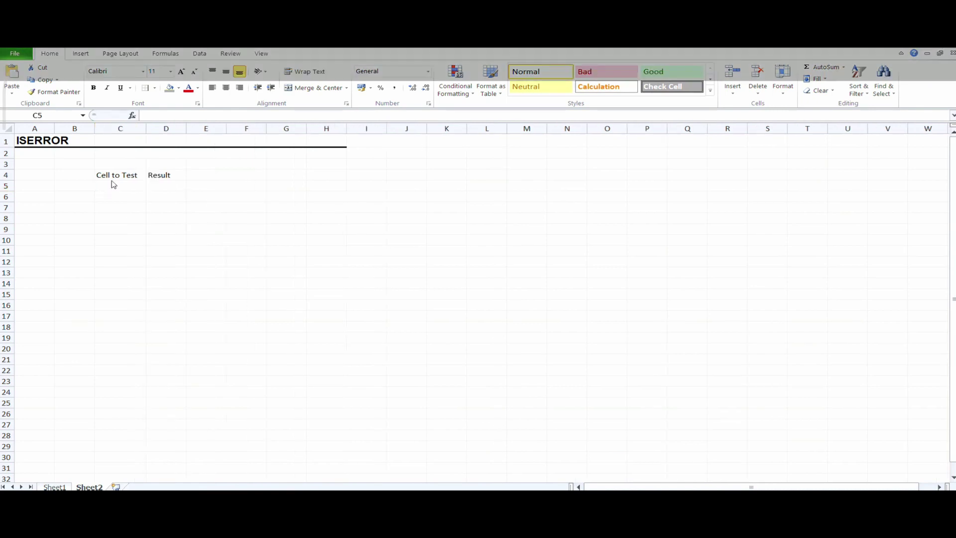
click(111, 185)
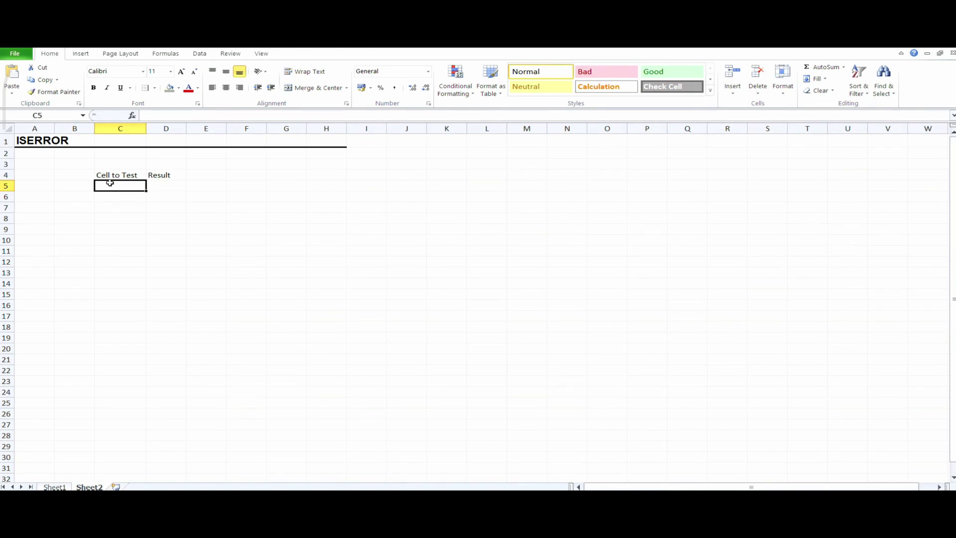
- Enter 3 in C5, =10/0 in C6, =SUM(ALEN) in C7, and begin =#REF+10 in C8
text(3)
key(Return)
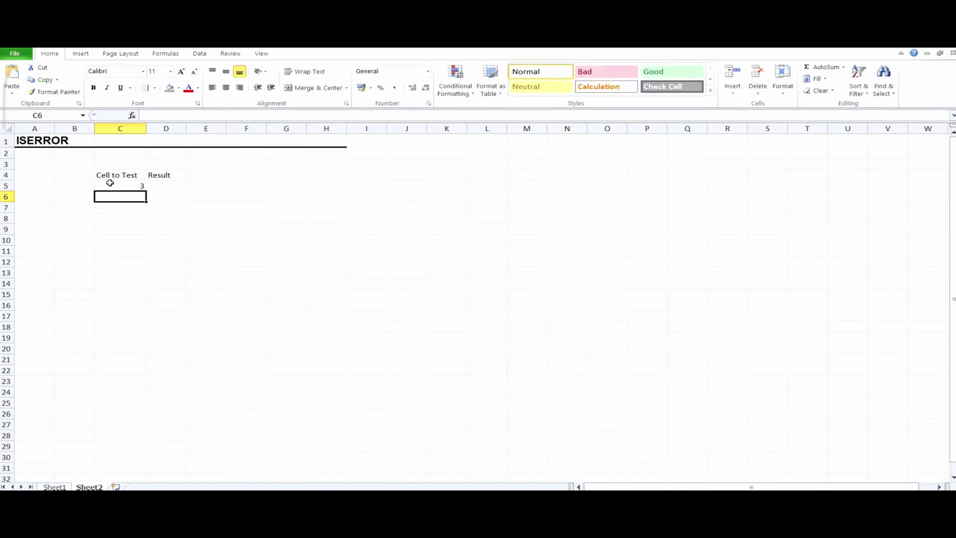
text(=1)
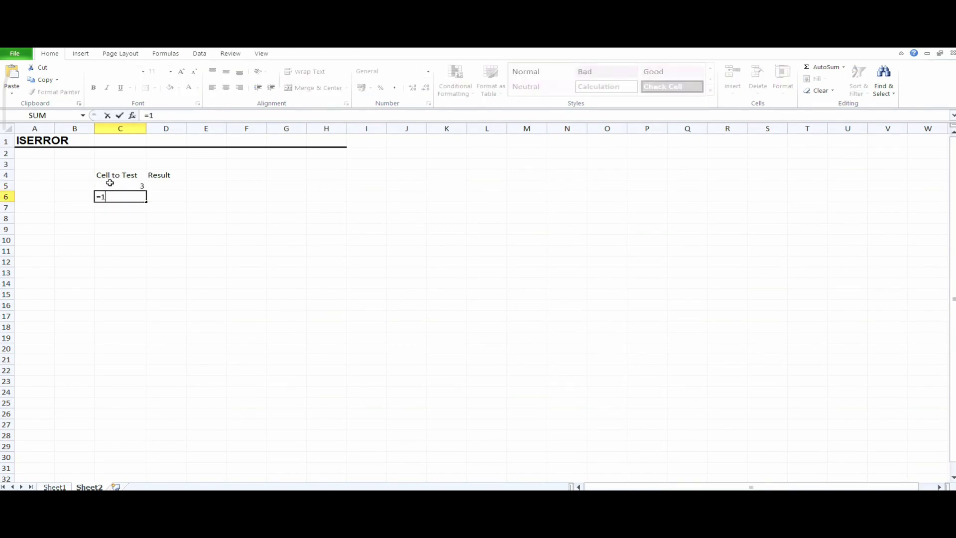
text(0/0)
key(Return)
text(=)
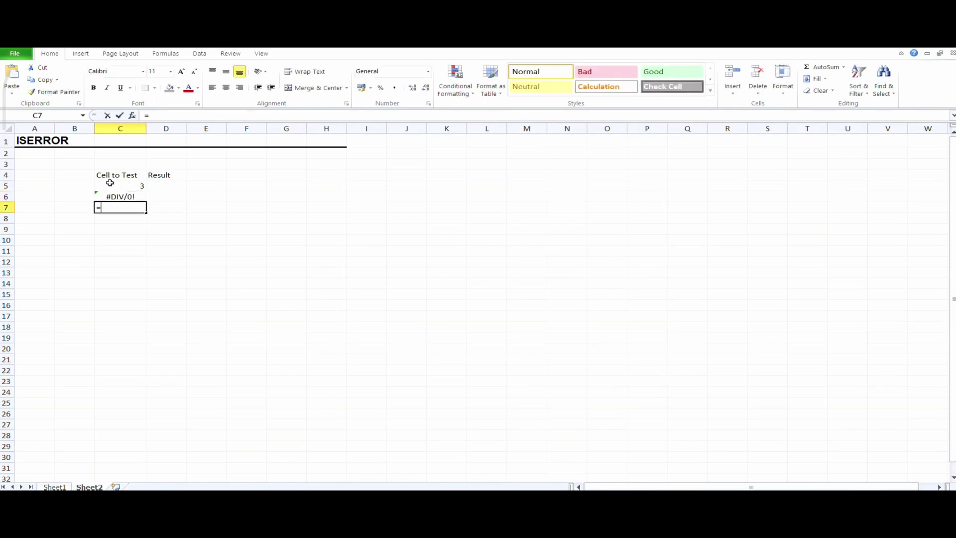
text(SU)
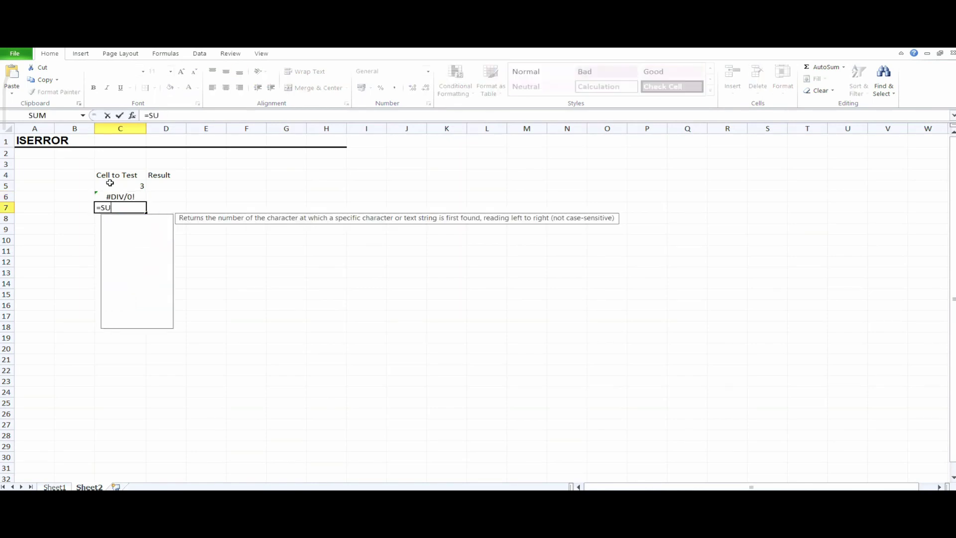
text(M()
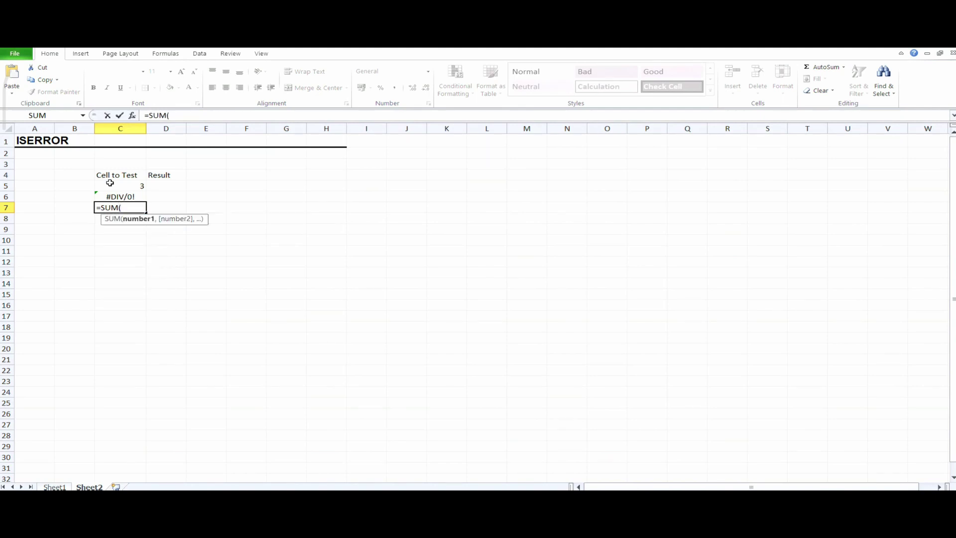
text(ALEN))
key(Return)
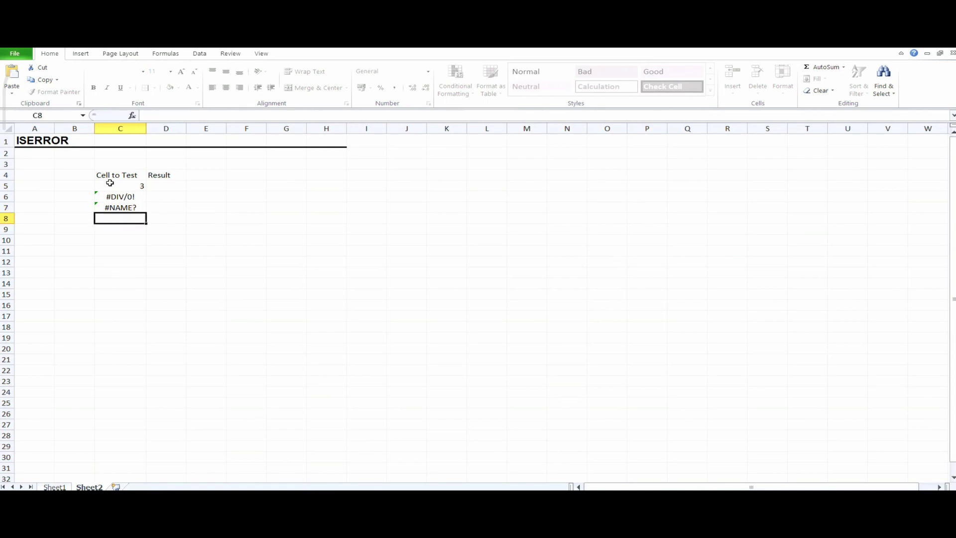
text(=#REF)
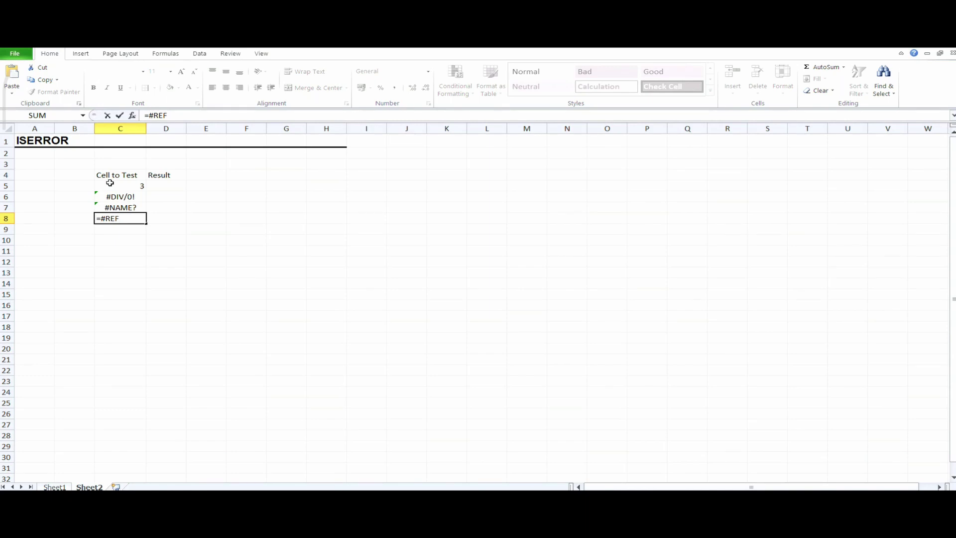
text(+10)
- Correct the C8 formula to =#REF!+10 so it shows #REF!
key(Return)
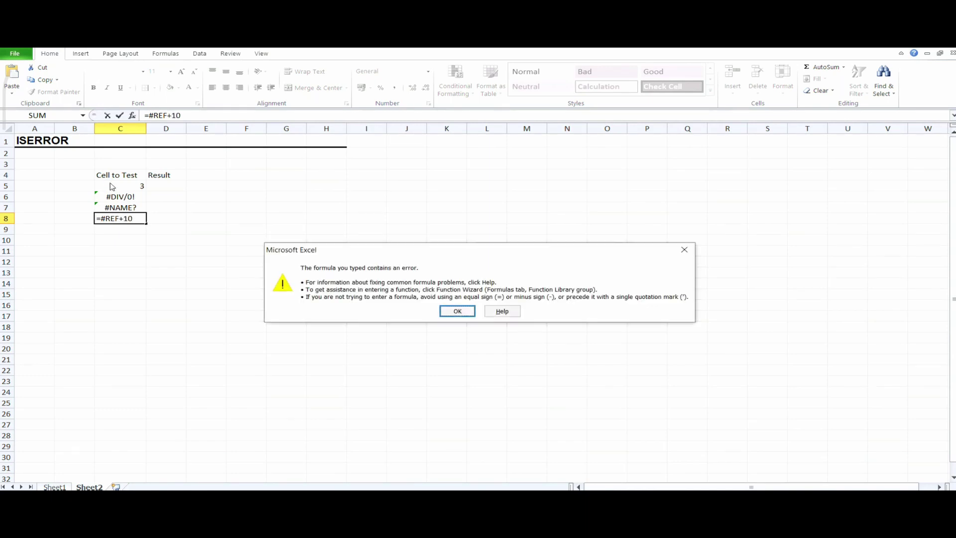
key(Return)
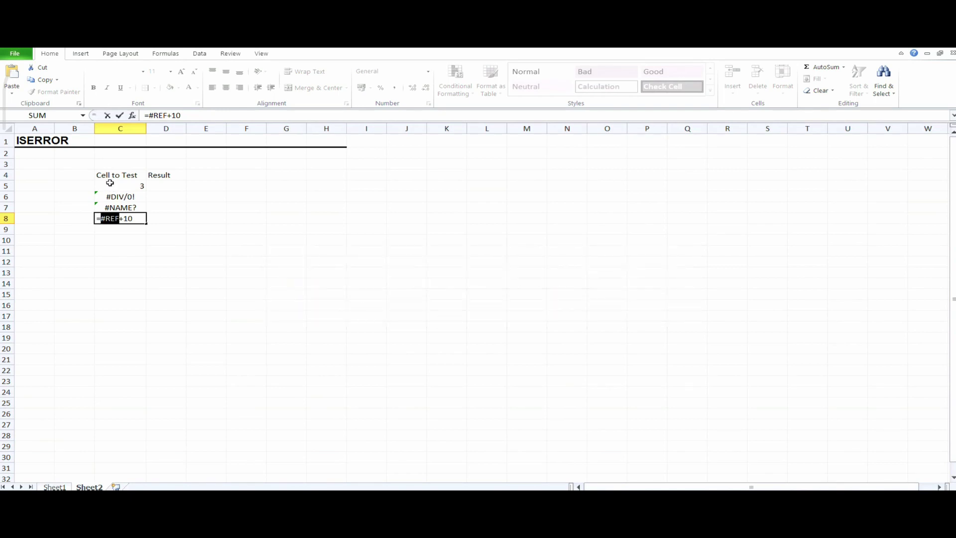
key(Right)
key(Right)
text(!)
key(Return)
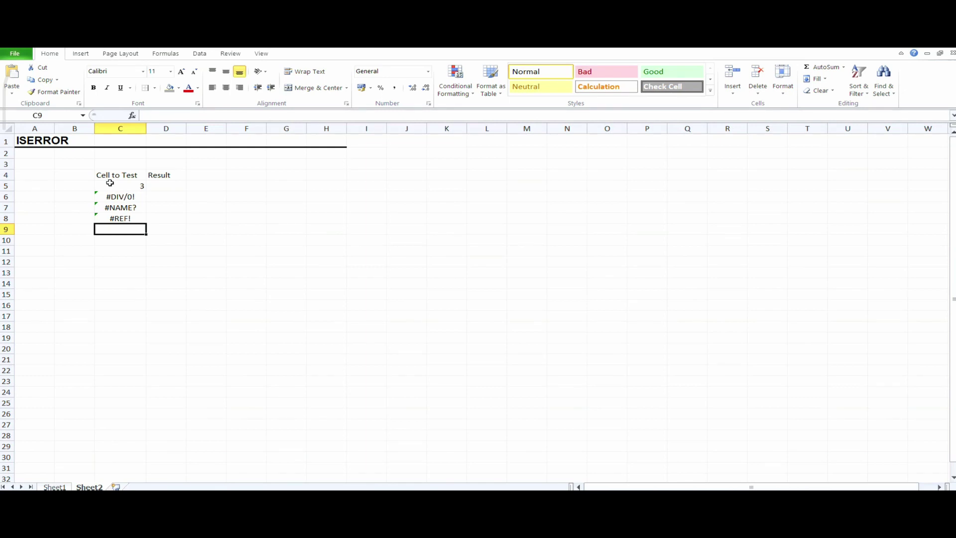
- Enter =SUM("abc") in C9 to produce a #VALUE! error
text(=SUM)
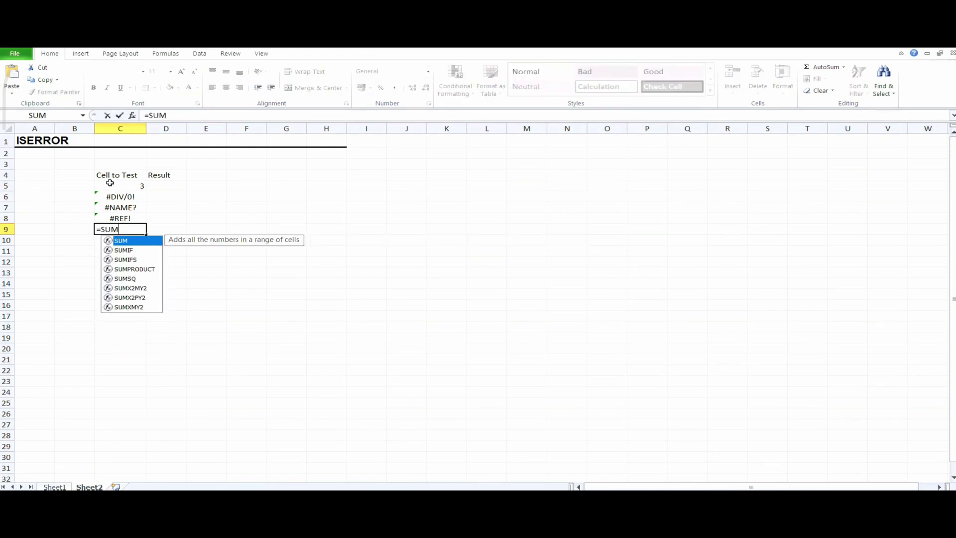
text(("")
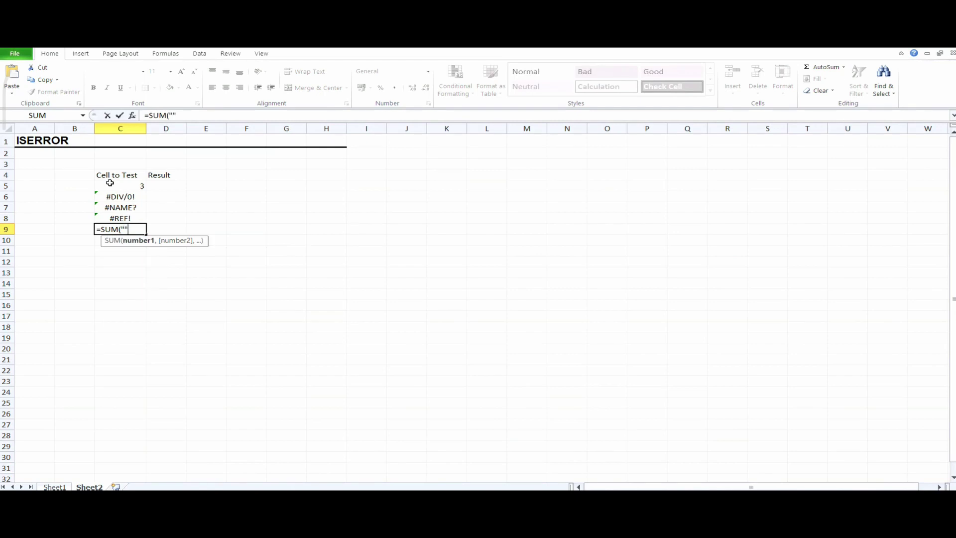
key(Left)
key(Right)
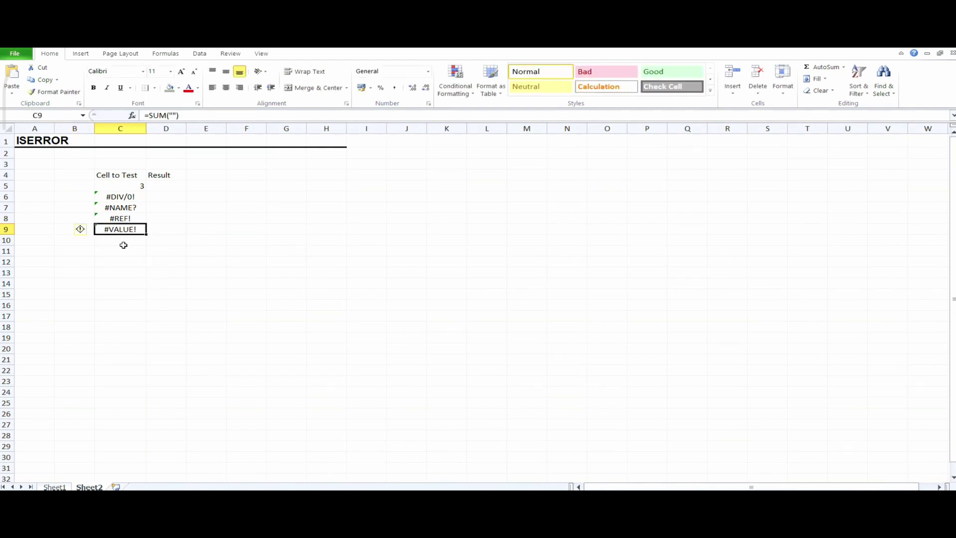
double_click(132, 230)
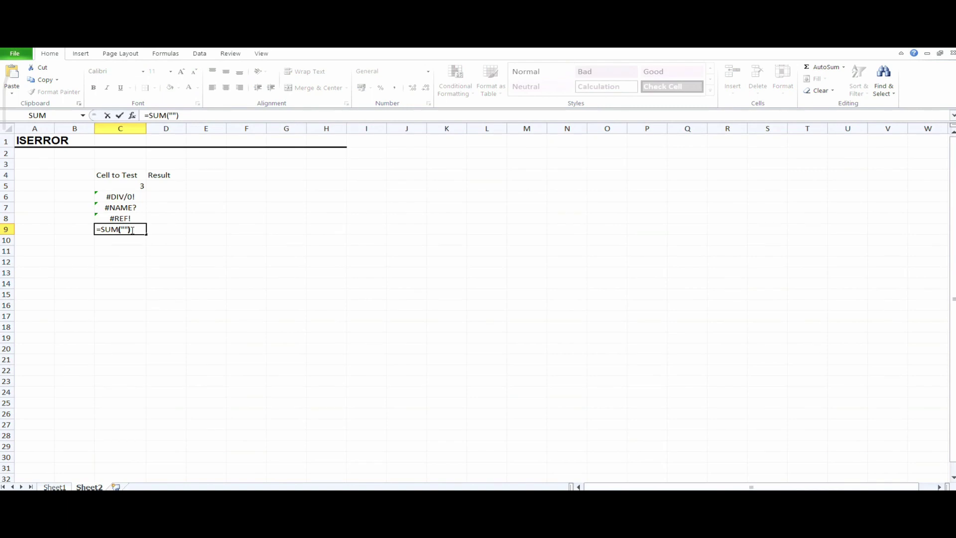
key(Left)
text(abc)
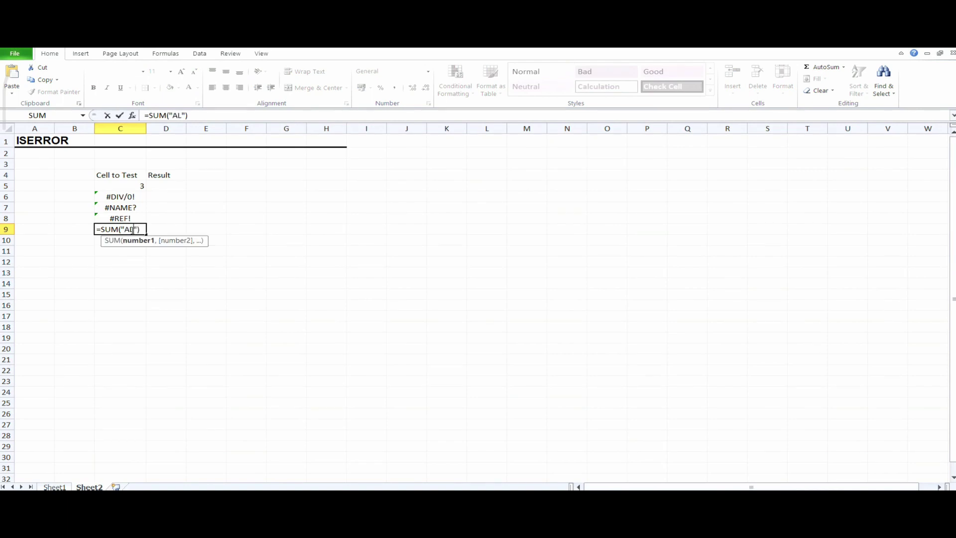
key(Return)
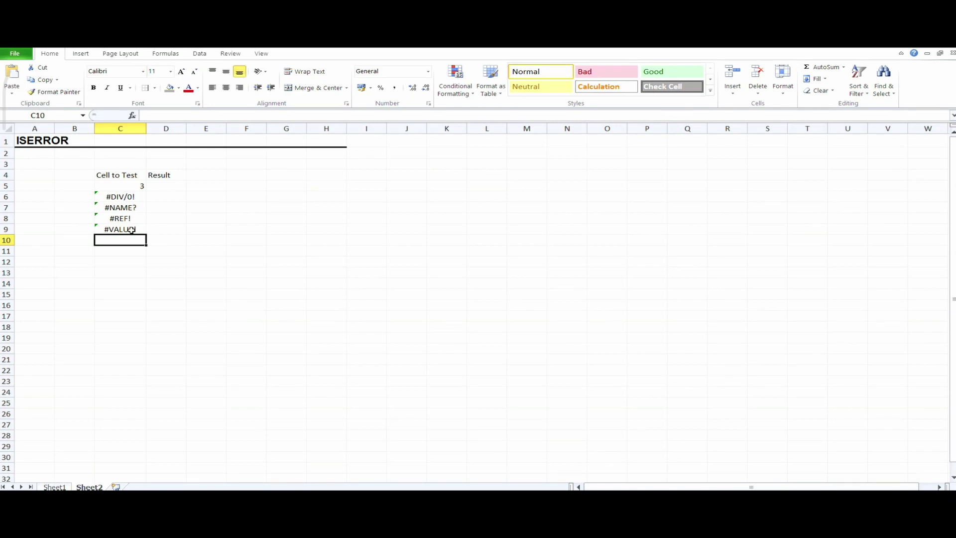
- Type #N/A into C10, fixing typos before committing it
text(#)
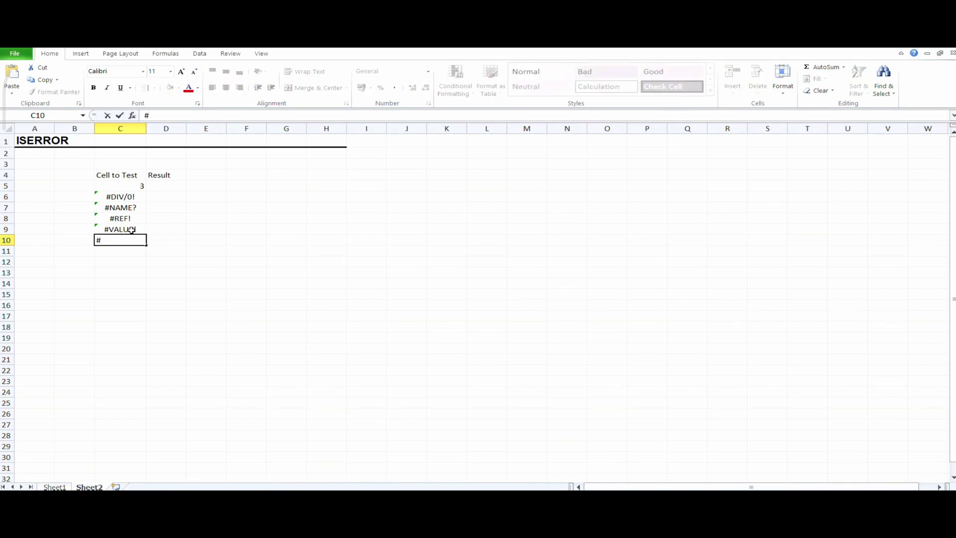
text(N/A)
key(BackSpace)
key(BackSpace)
text(?A)
key(BackSpace)
key(BackSpace)
text(/A)
key(Return)
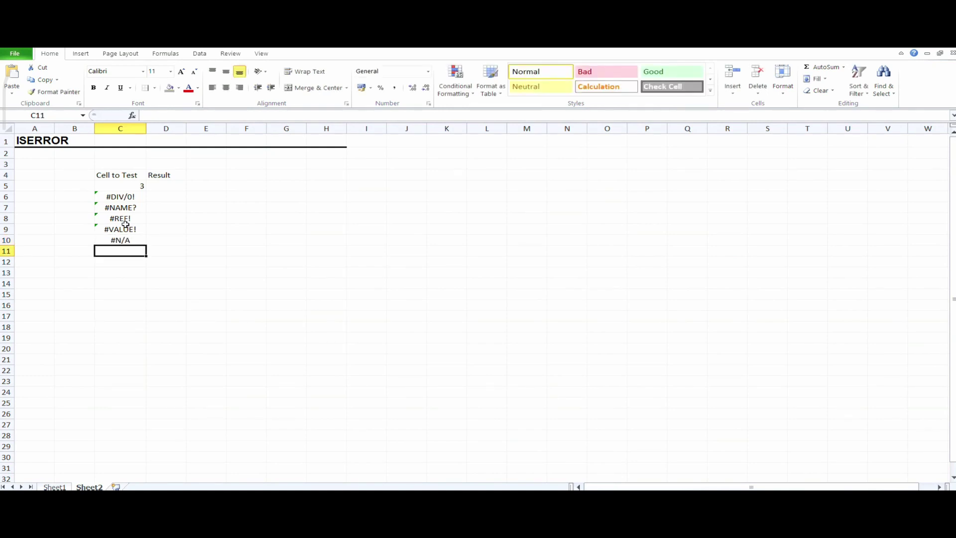
- Enter =ISERROR(C5) in D5, giving FALSE for the value 3
click(162, 187)
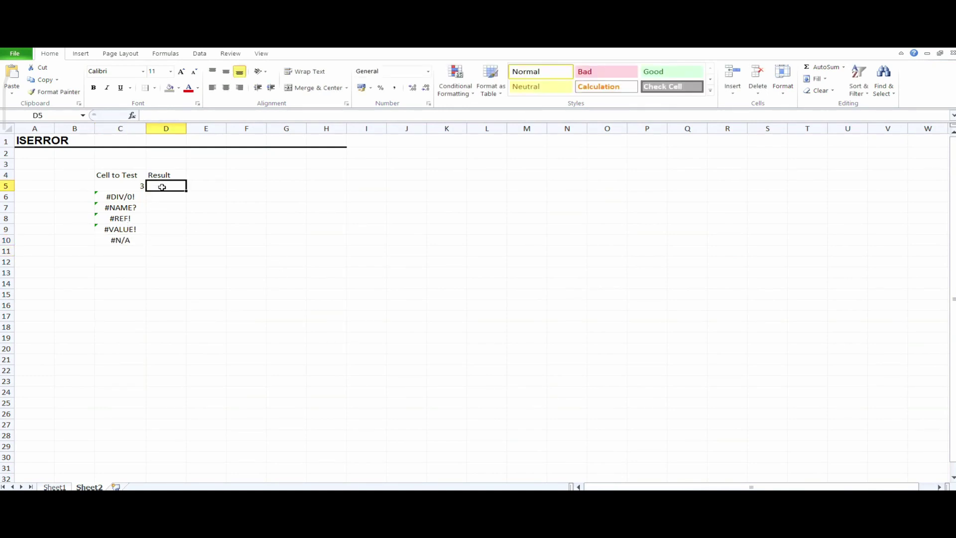
text(=)
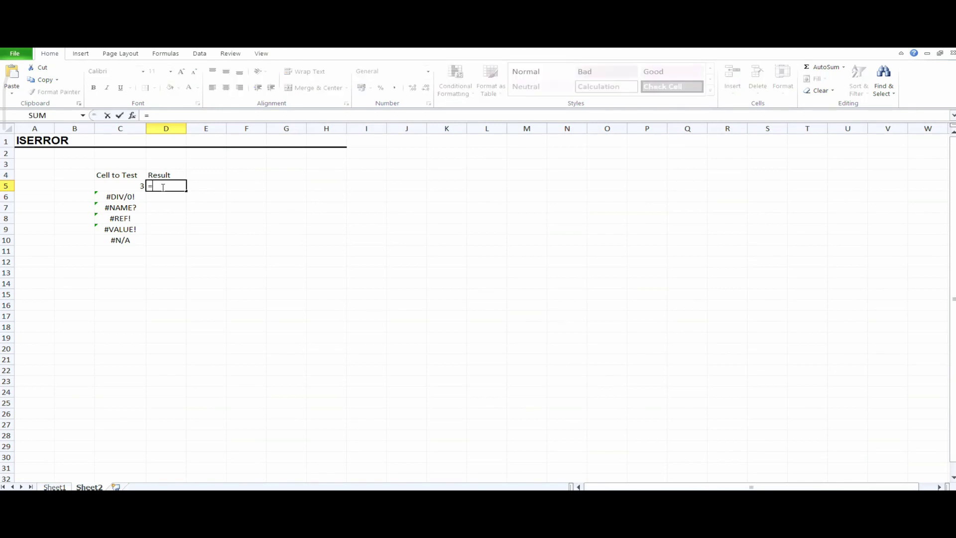
text(ISER)
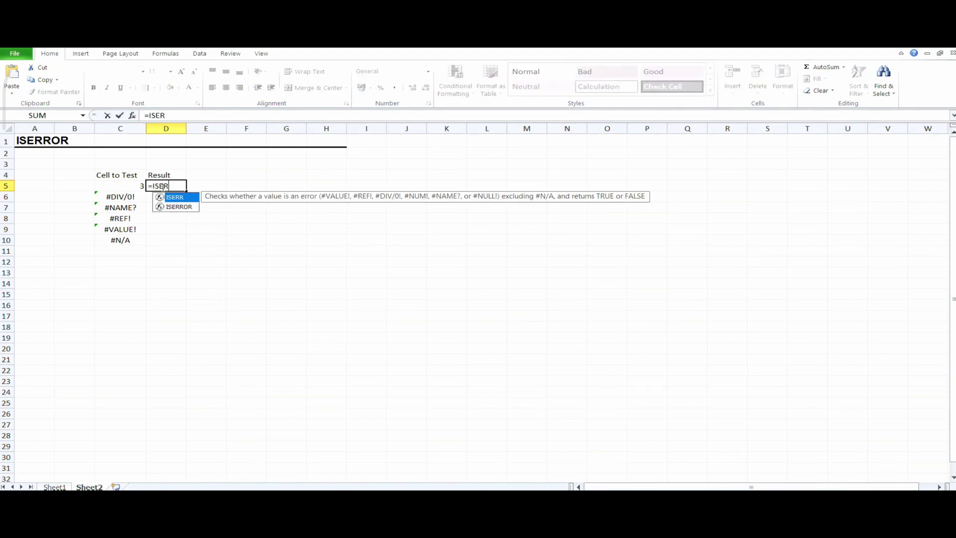
key(Down)
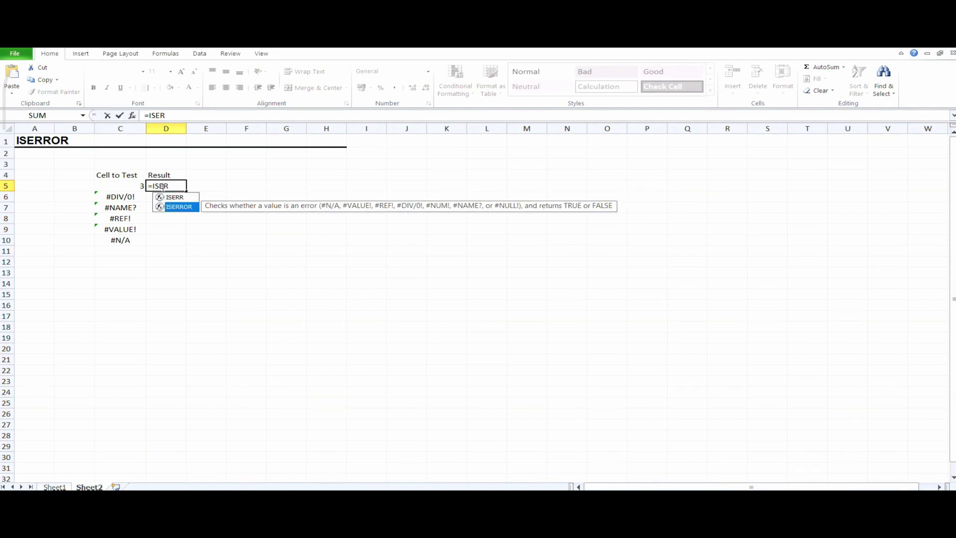
key(Tab)
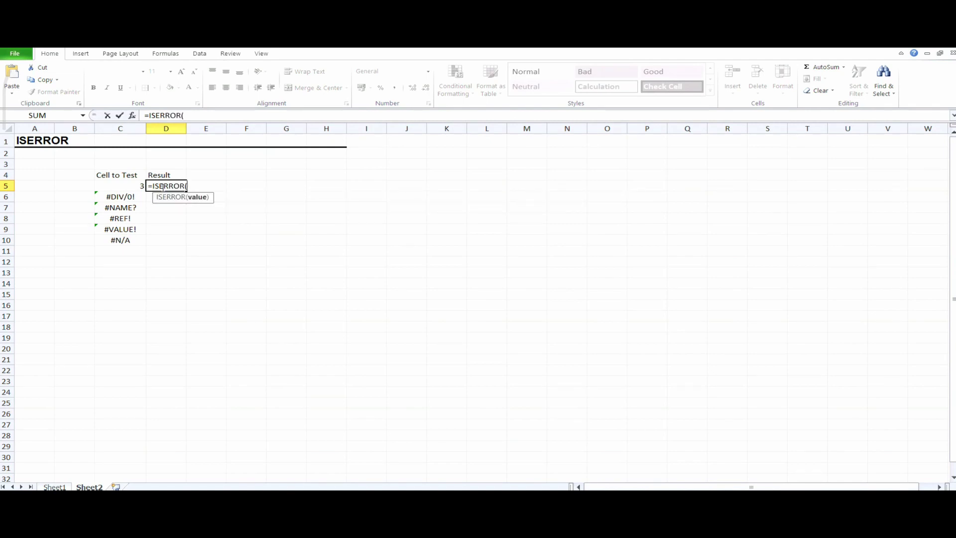
click(121, 187)
text())
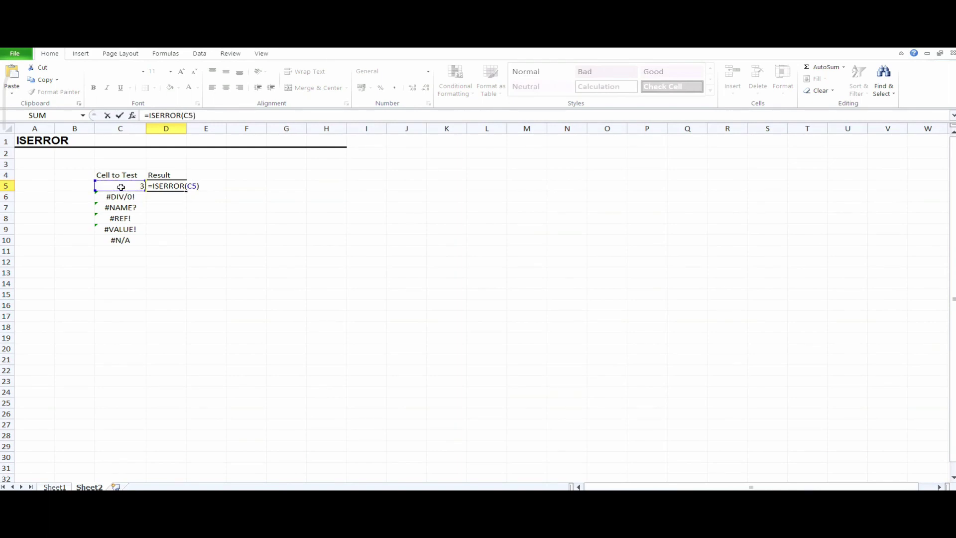
key(Return)
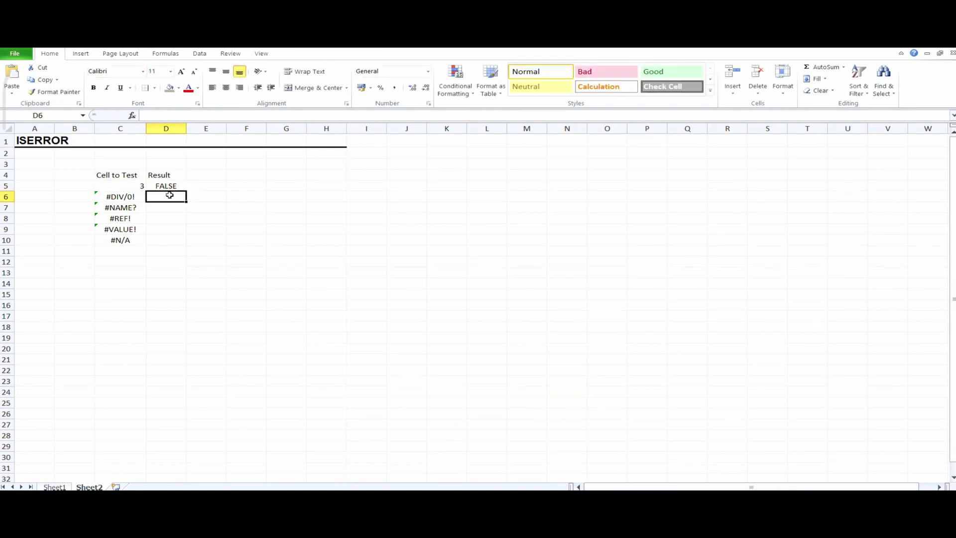
- Enter =ISERROR(C6) in D6, giving TRUE for #DIV/0!
text(=)
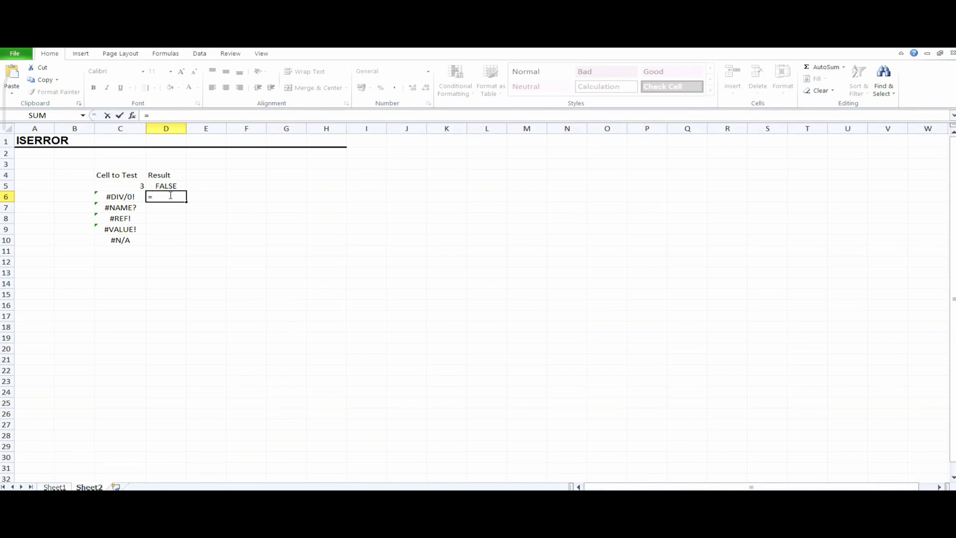
text(is)
key(Down)
key(Down)
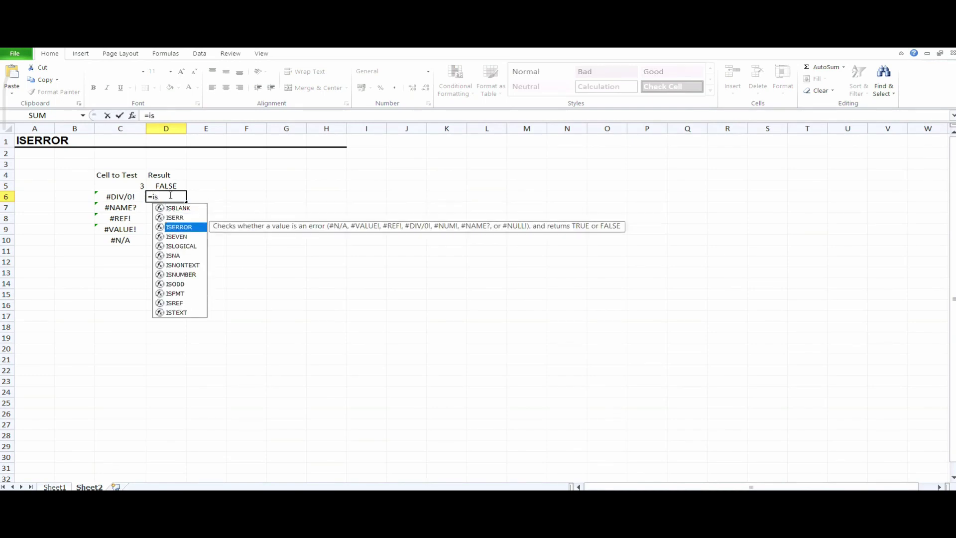
key(Tab)
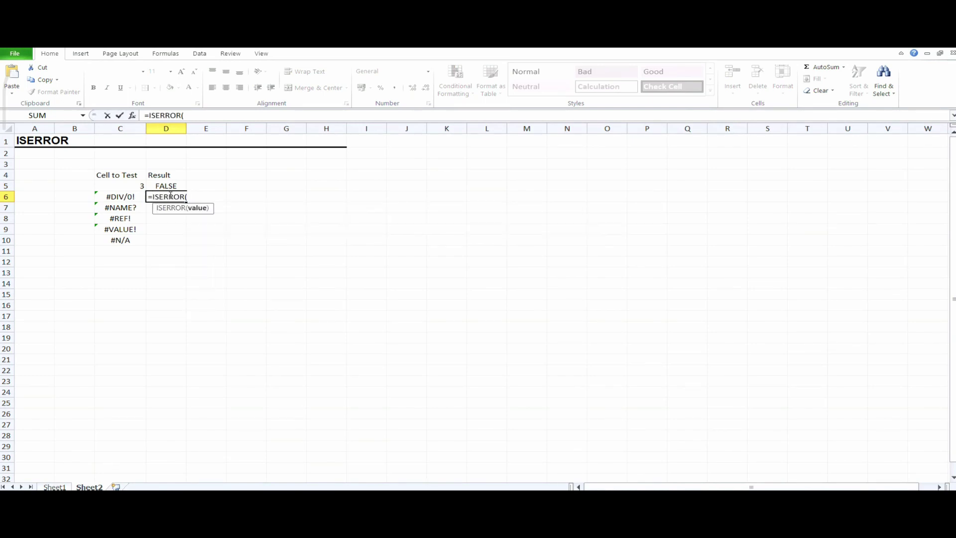
click(116, 196)
text())
key(Return)
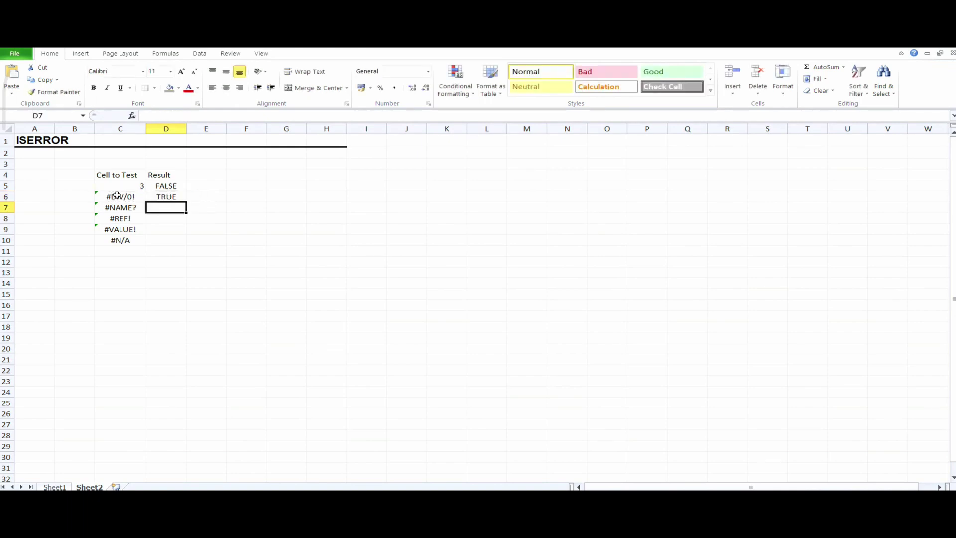
- Review the D5 and D6 formulas against the values in C5 and C6
click(176, 196)
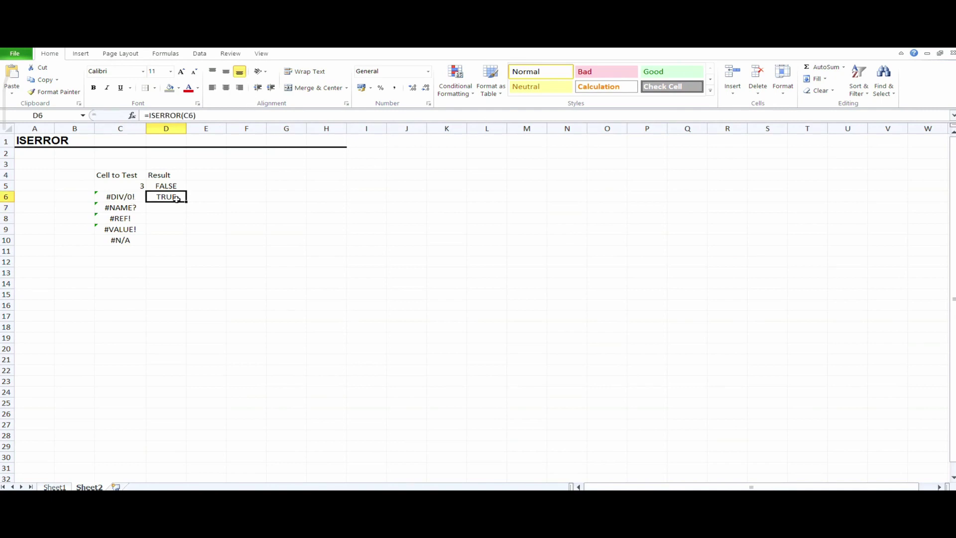
click(135, 188)
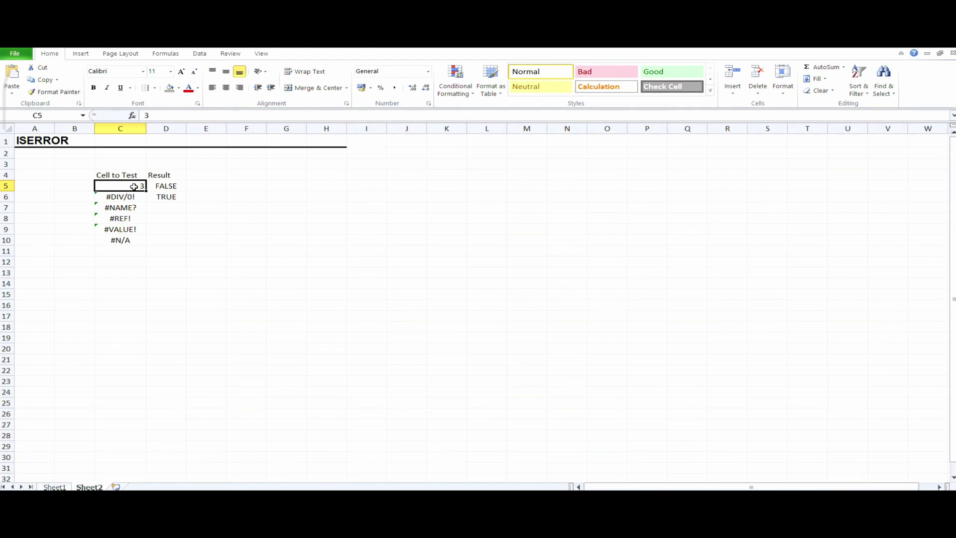
click(178, 187)
click(130, 197)
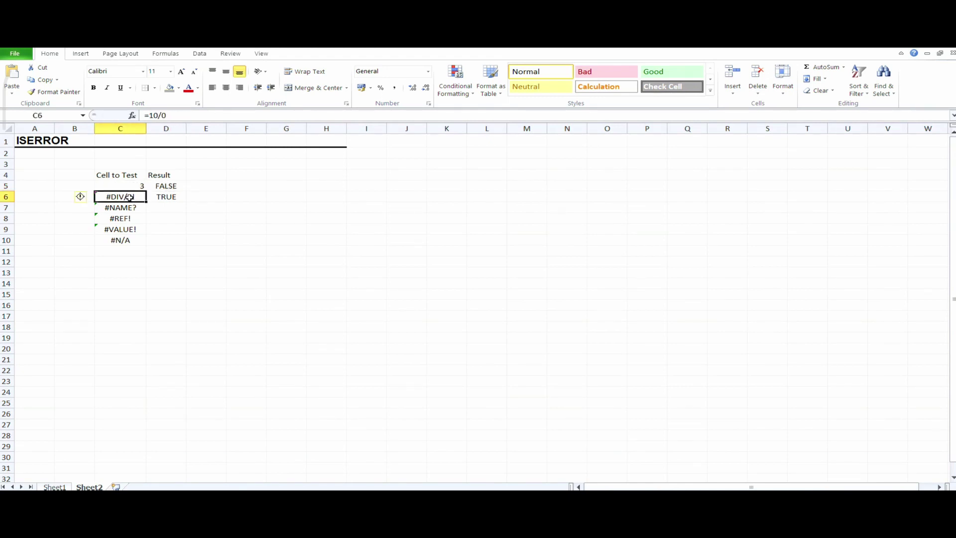
click(164, 197)
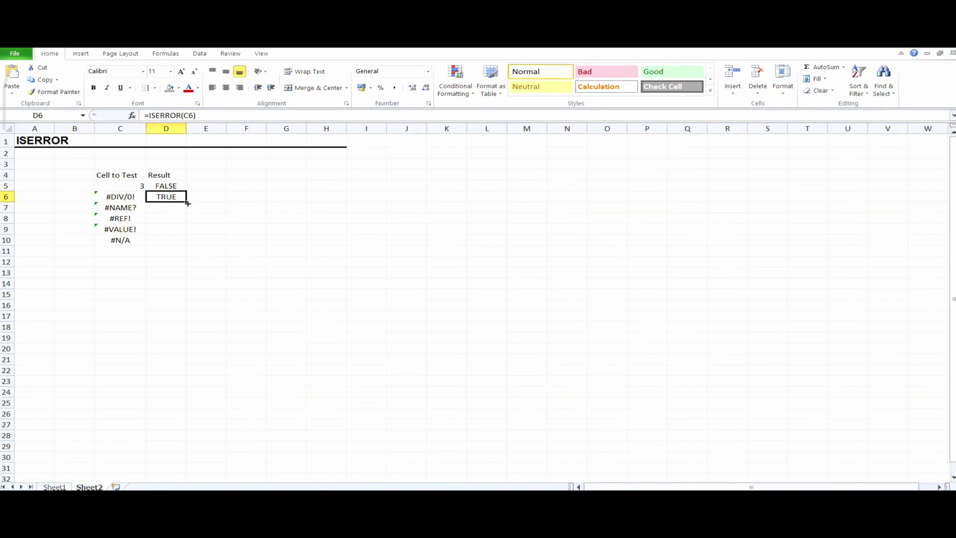
- Fill the ISERROR formula from D6 down to D10 and spot-check D7, D8 and D10
drag(185, 202, 190, 244)
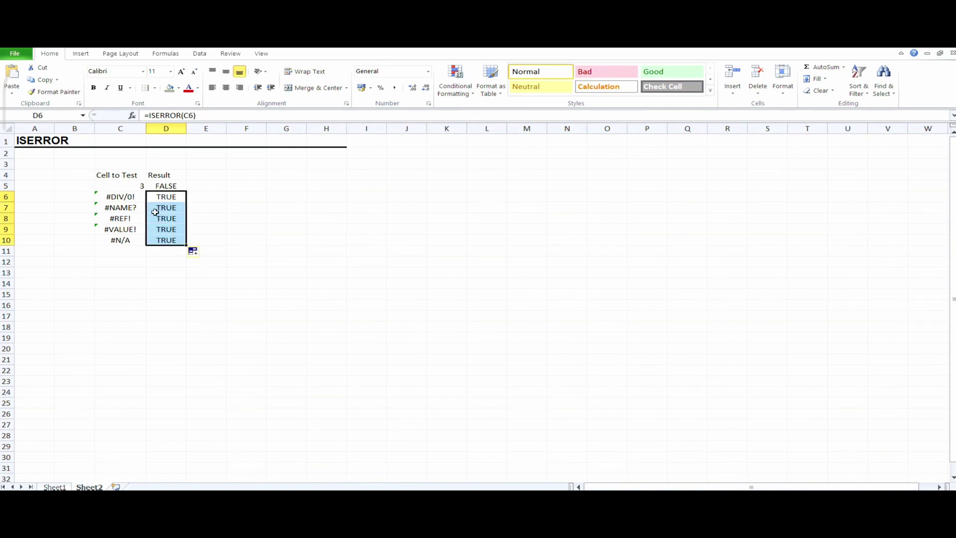
click(167, 198)
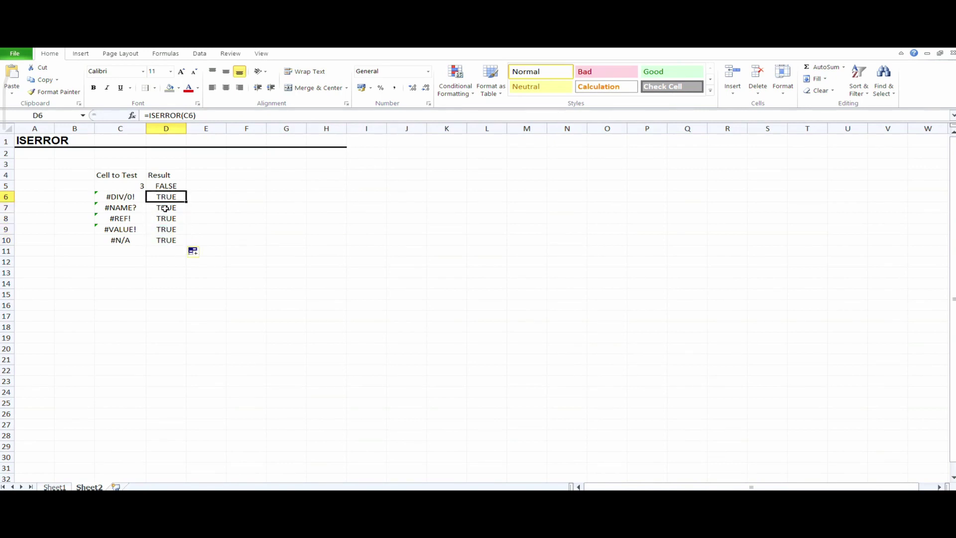
click(165, 209)
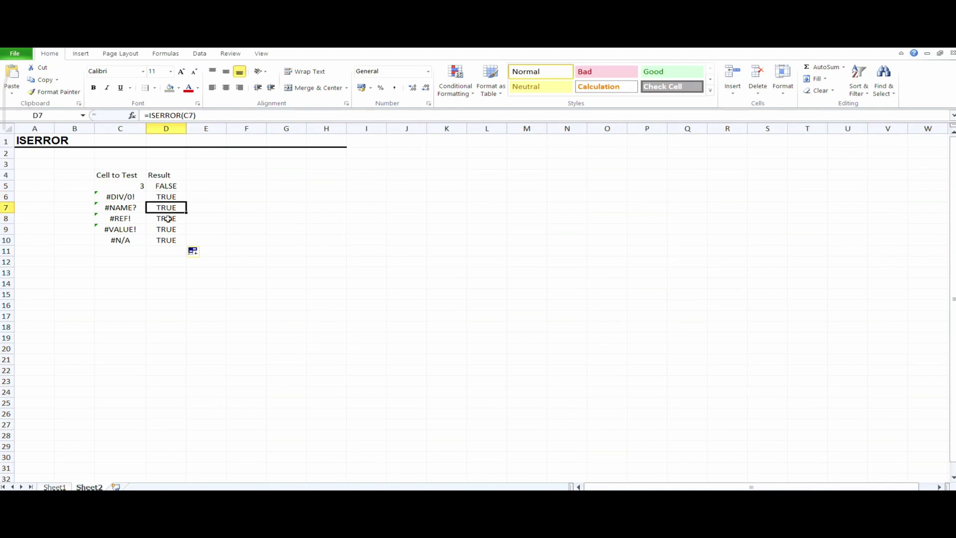
click(168, 219)
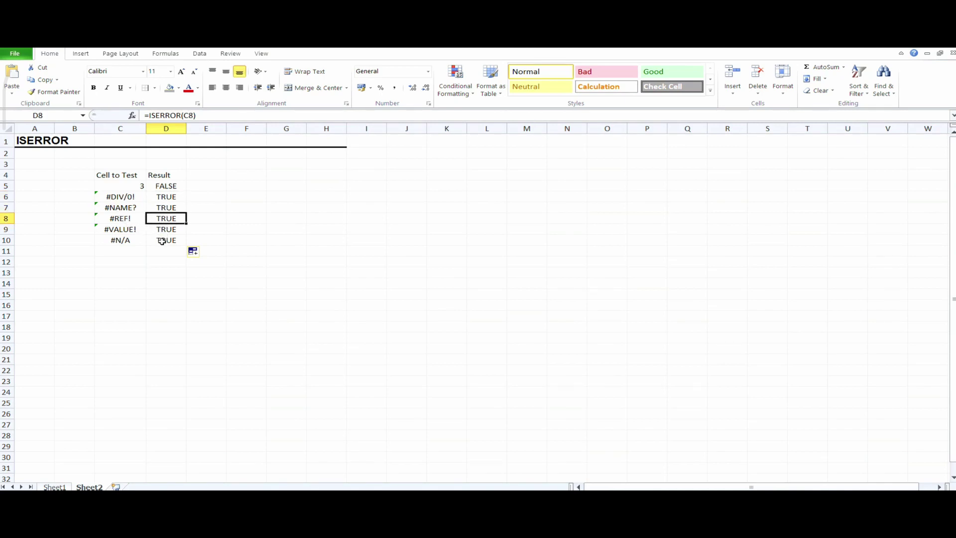
click(163, 240)
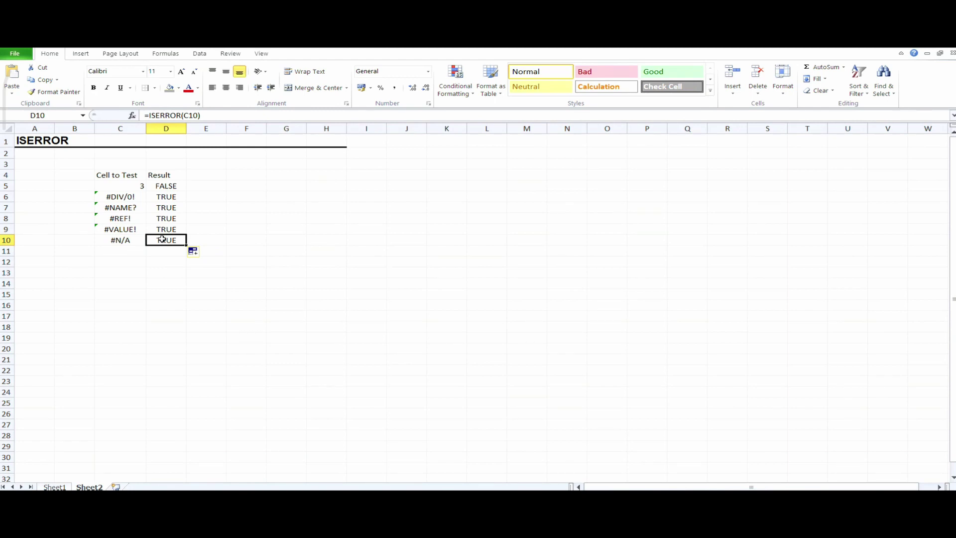
- Recheck the values in C5 and C6 (=10/0) and their ISERROR formulas in D5 and D6
click(125, 186)
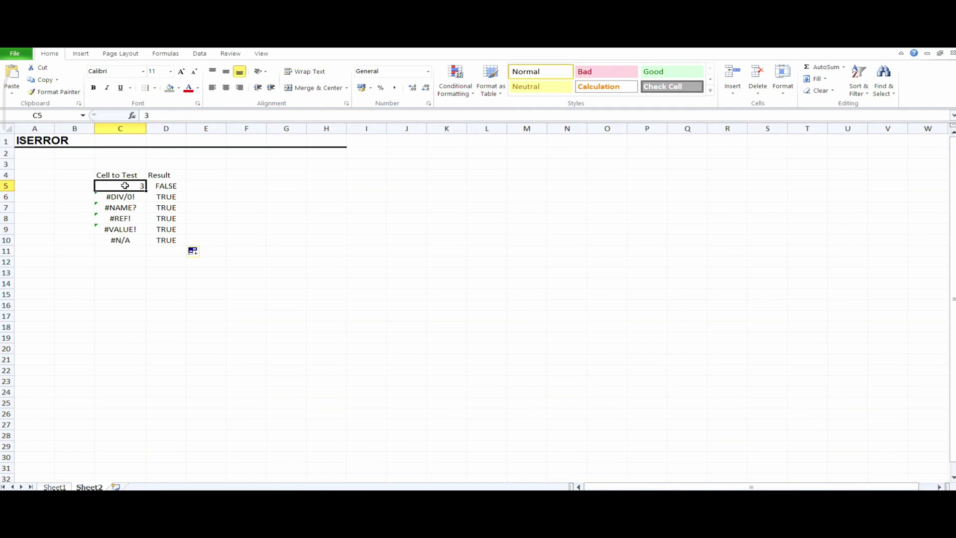
click(168, 185)
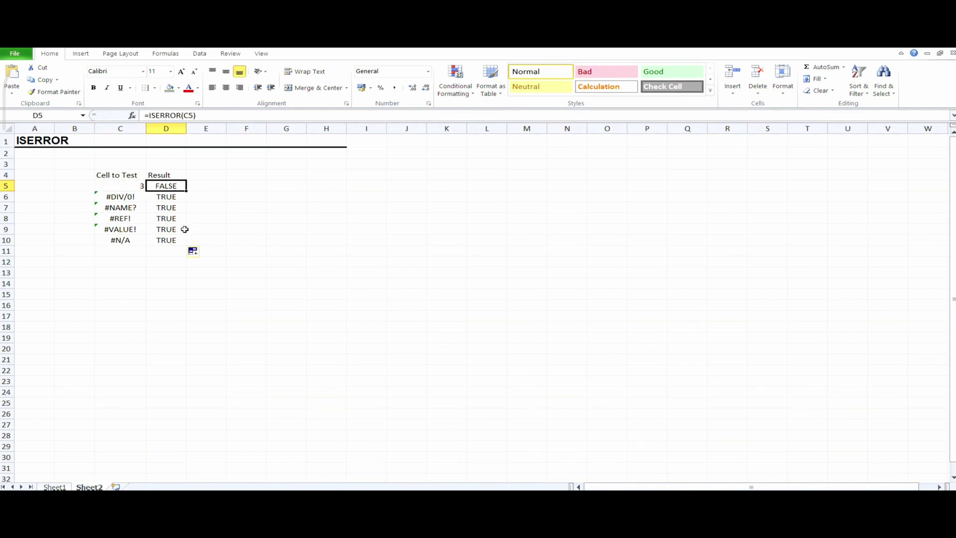
click(121, 196)
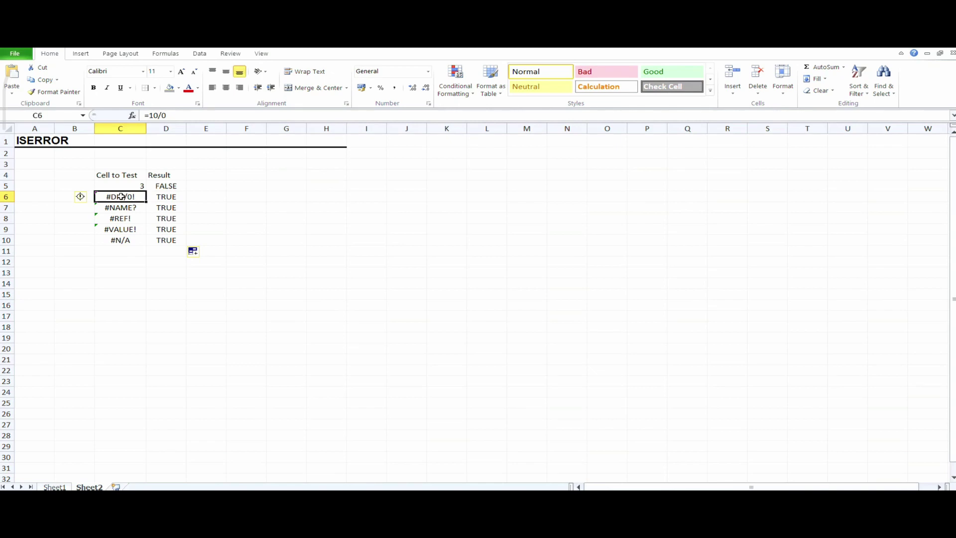
click(168, 198)
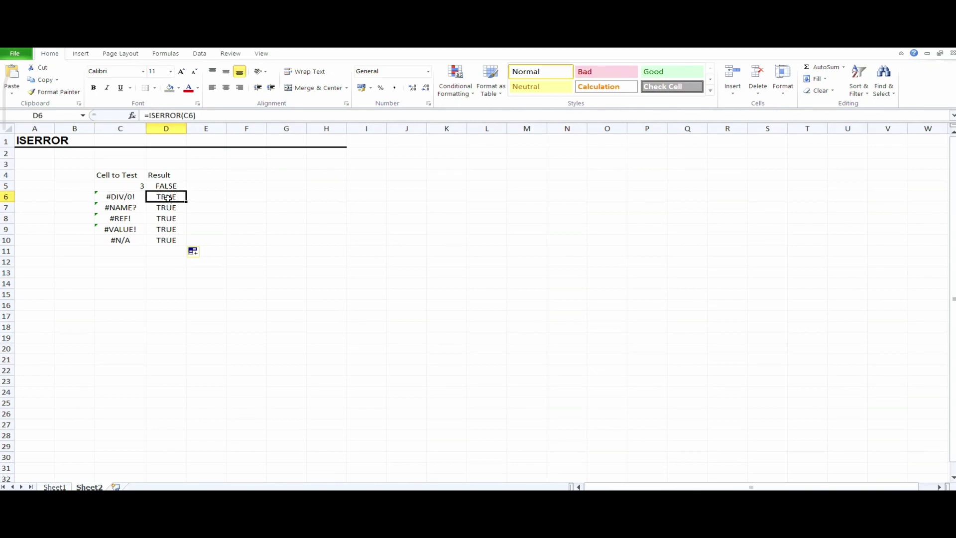
- Fill the range C4:D10 with grey and deselect it to view the shading
click(100, 175)
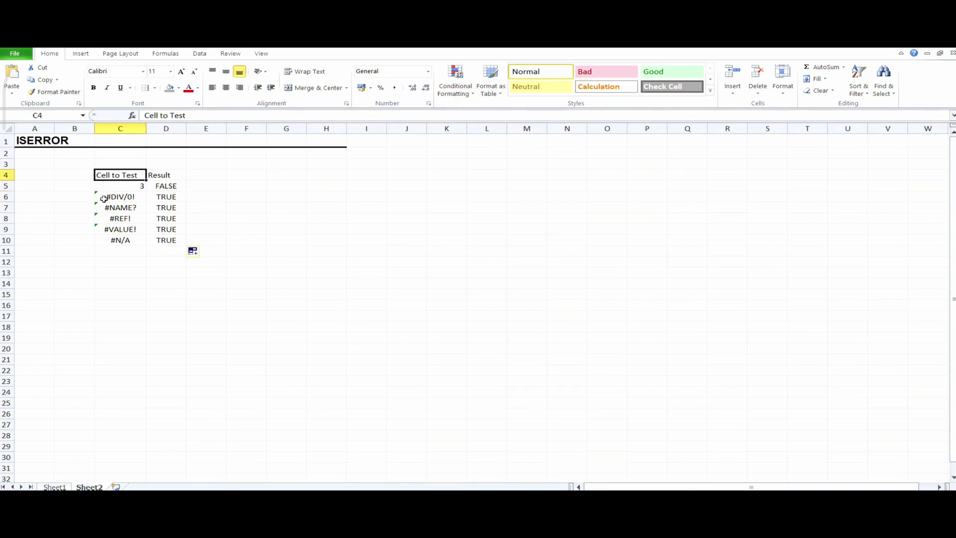
shift+click(169, 241)
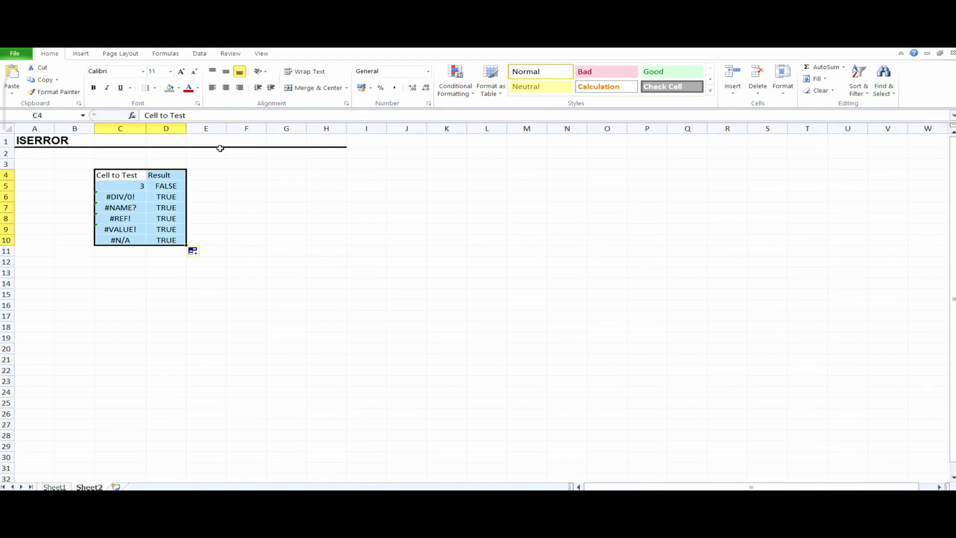
click(169, 88)
click(199, 209)
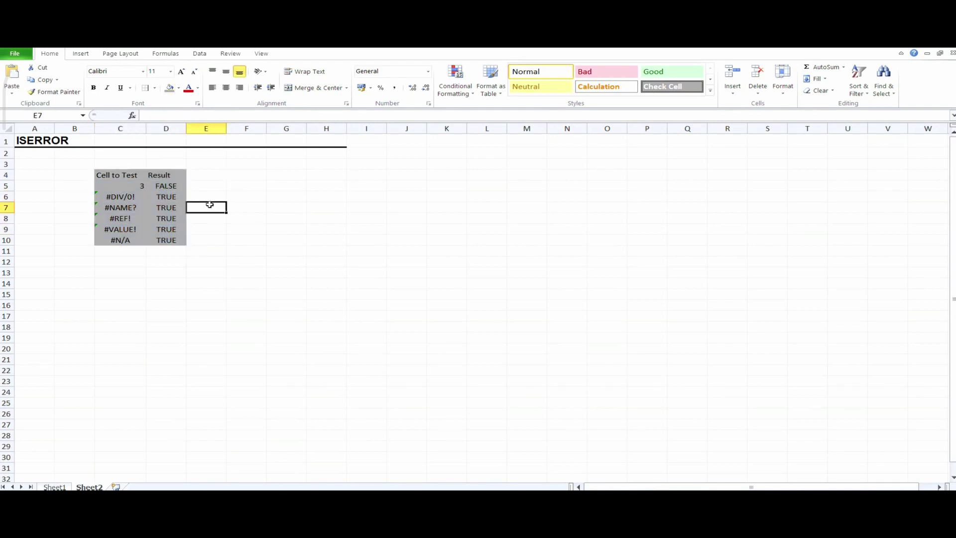